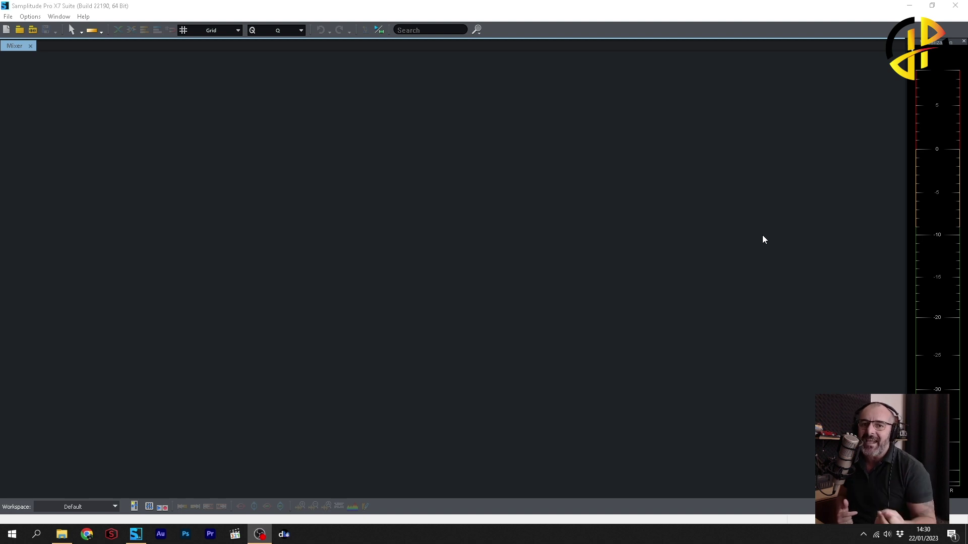
Open the recent TOP HITS project and play a passage starting about 6 seconds in, just before the first LOCUÇÃO 02 clip
click(8, 16)
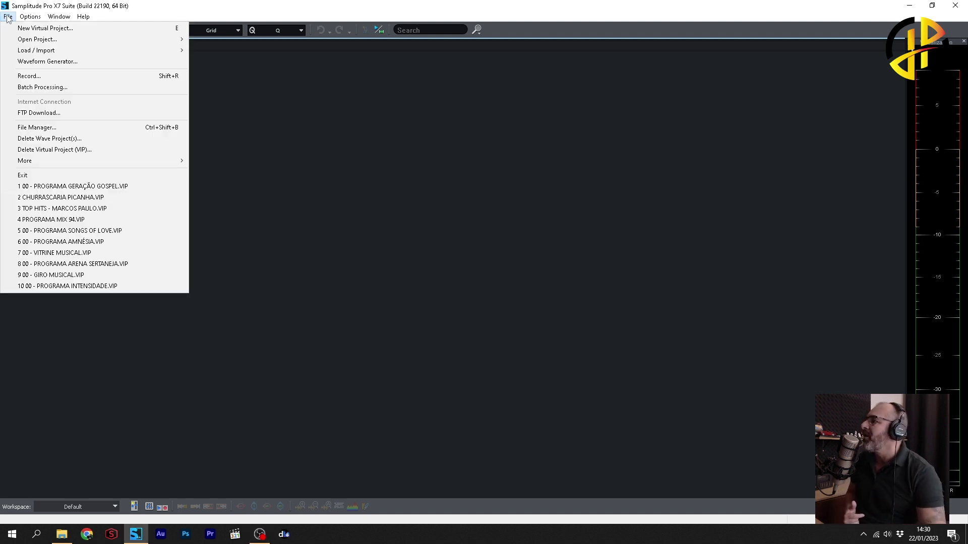
click(103, 208)
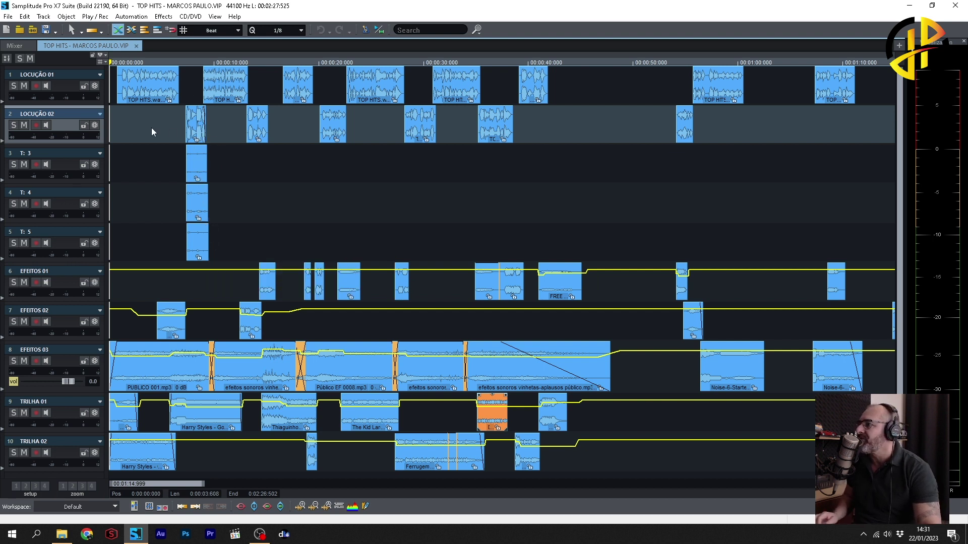
click(176, 115)
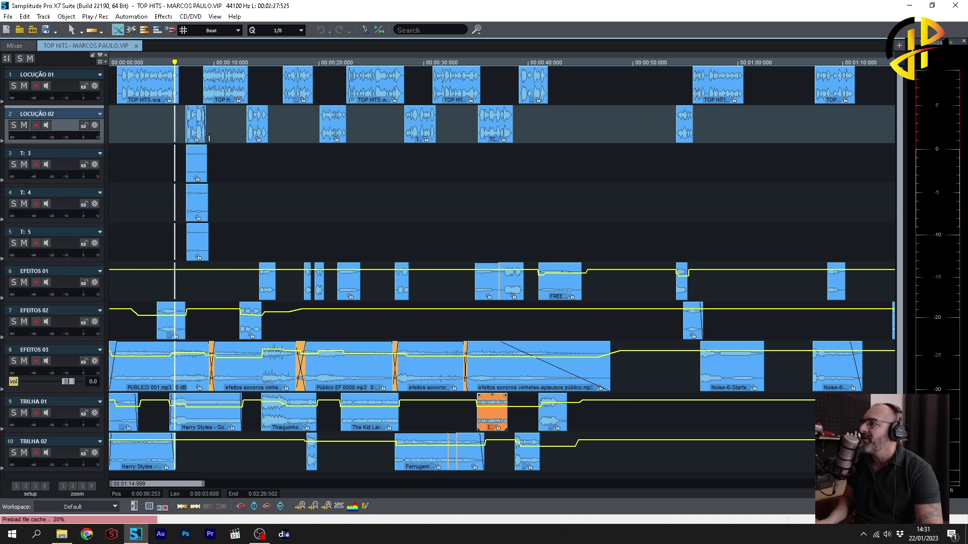
key(space)
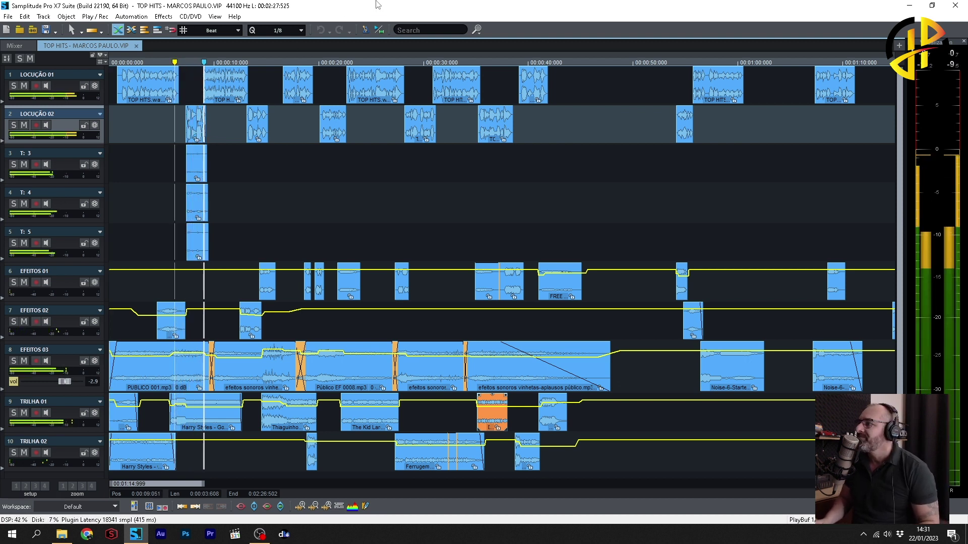
key(space)
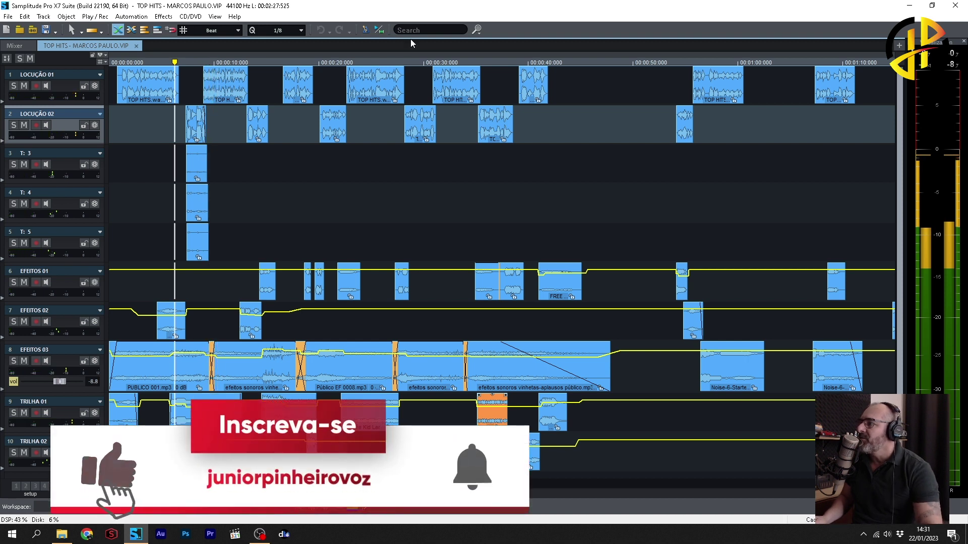
Solo LOCUÇÃO 02, T: 3, T: 4 and T: 5, and play them from the start of the first LOCUÇÃO 02 clip
click(14, 125)
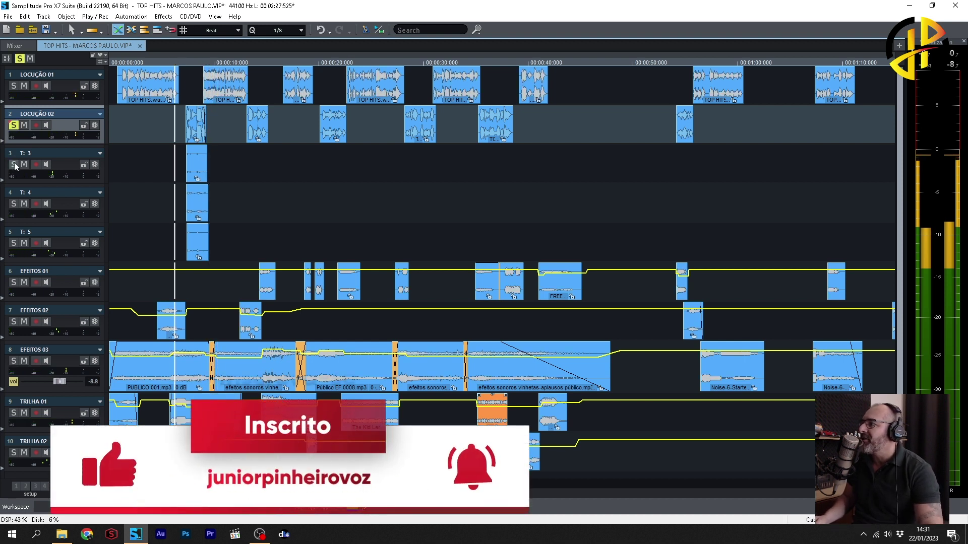
click(14, 165)
click(13, 204)
click(14, 243)
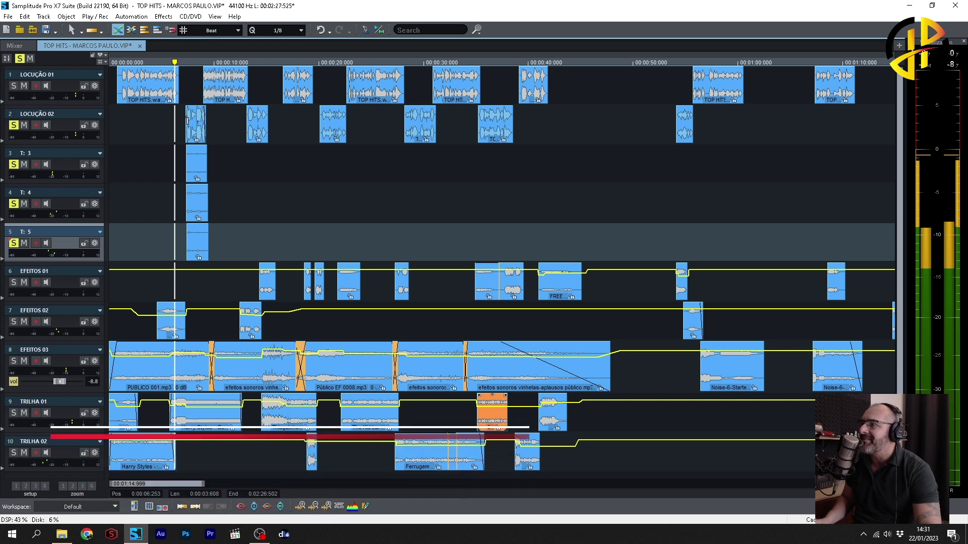
click(187, 120)
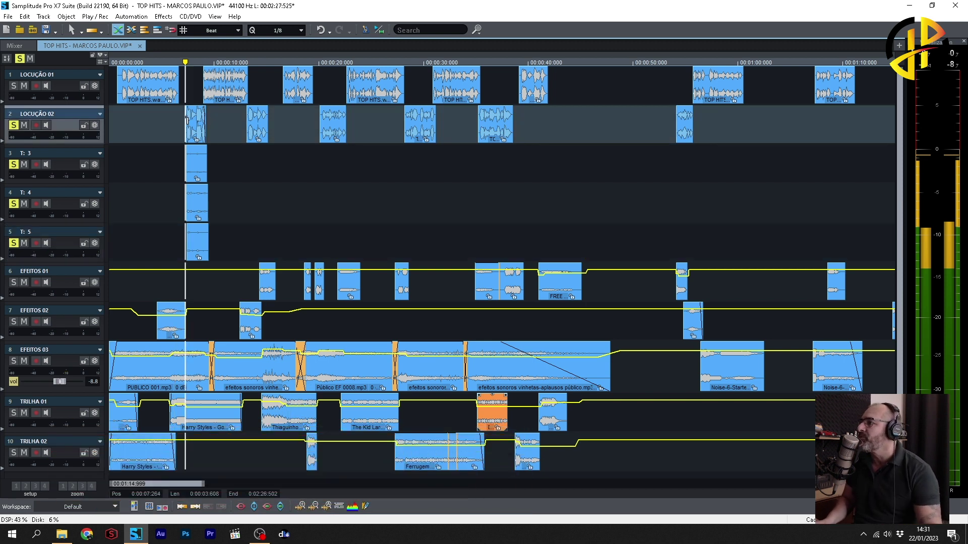
key(space)
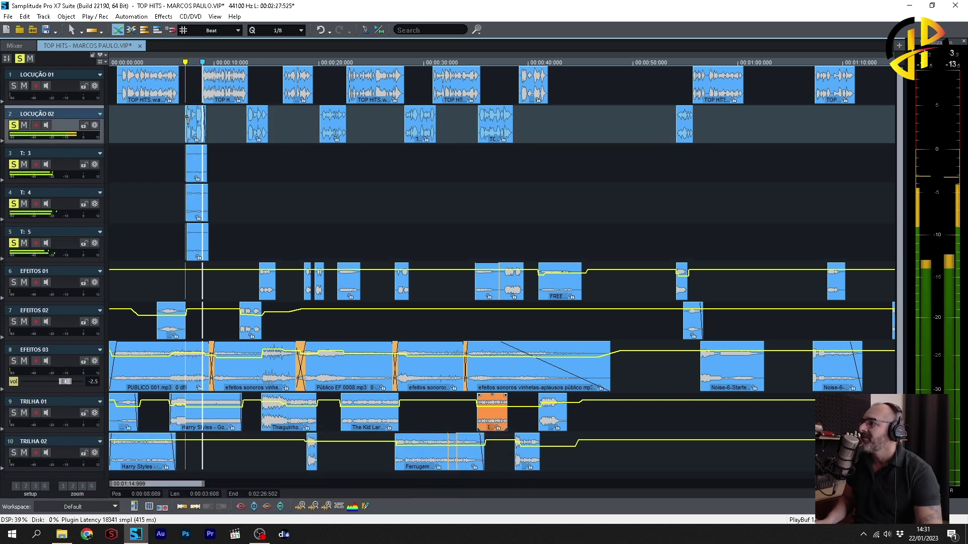
Examine the plug-ins on the mixer's tracks and the object effects on the T: 3 clip
key(m)
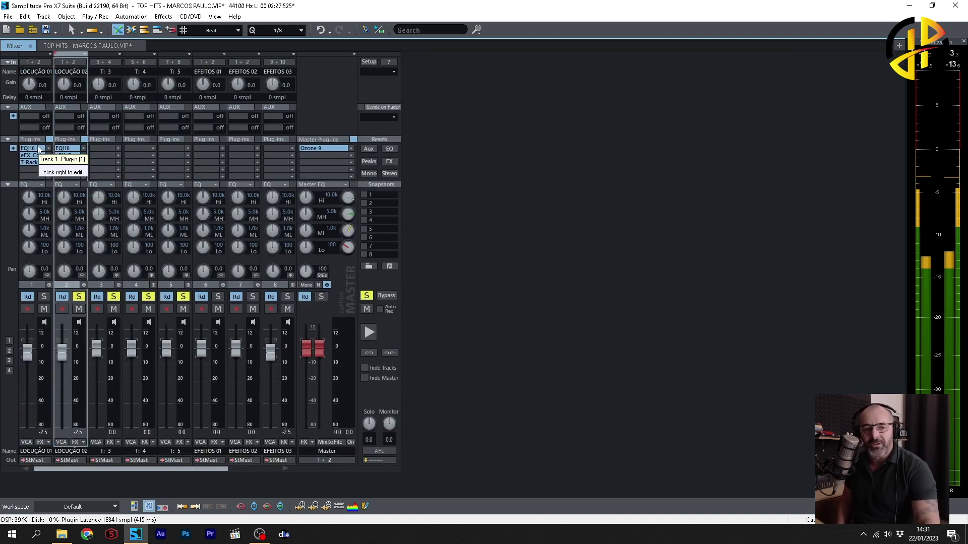
click(102, 45)
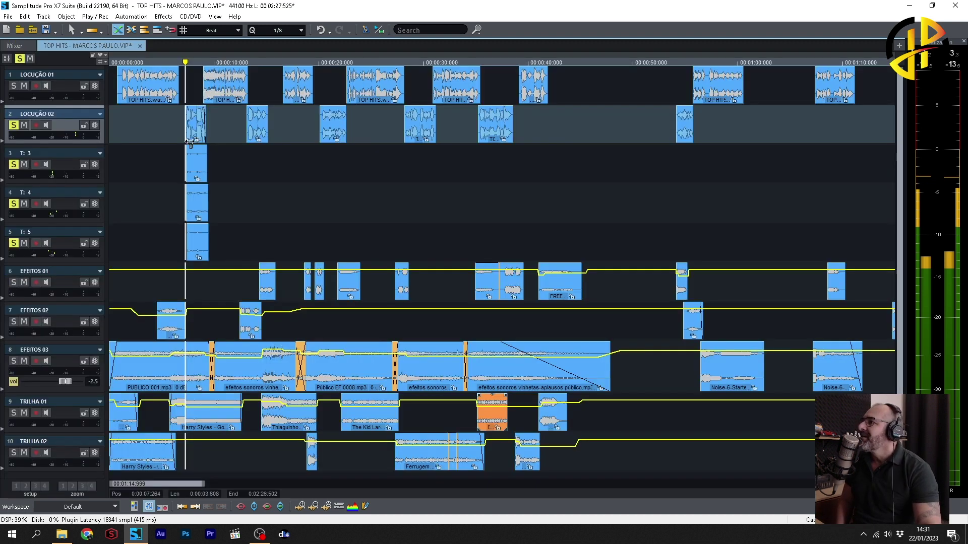
double_click(198, 172)
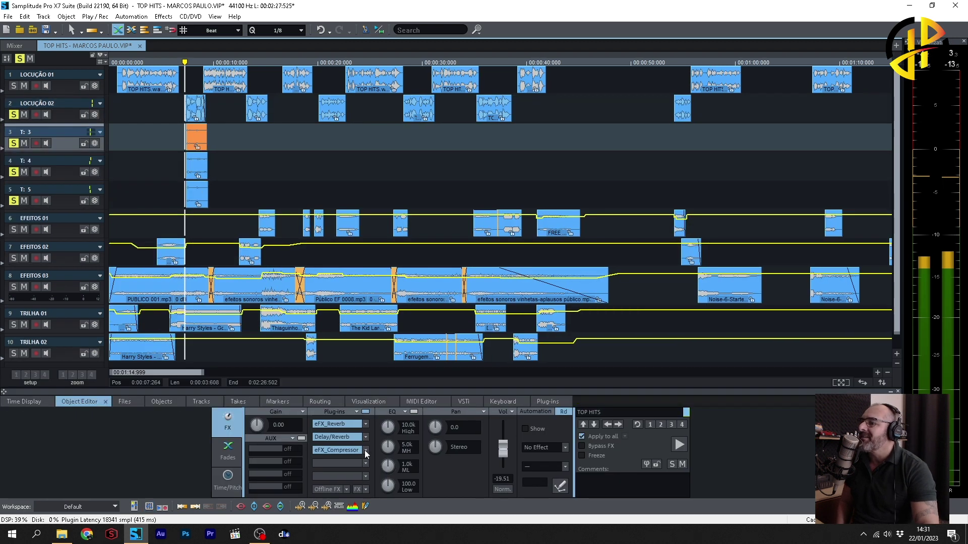
click(897, 392)
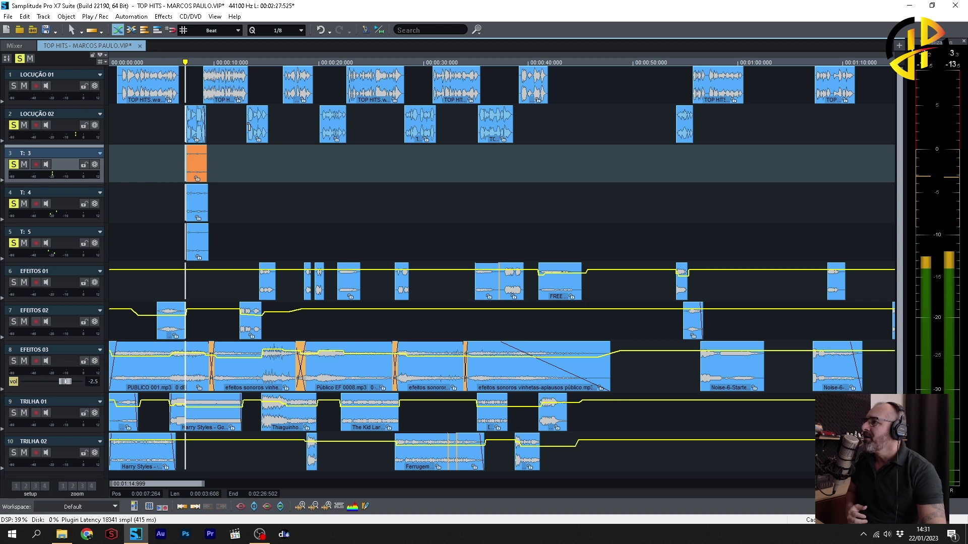
Take T: 3, T: 4 and T: 5 out of solo and listen to the opening passages with LOCUÇÃO 01 and LOCUÇÃO 02 soloed
click(14, 164)
click(13, 204)
click(14, 243)
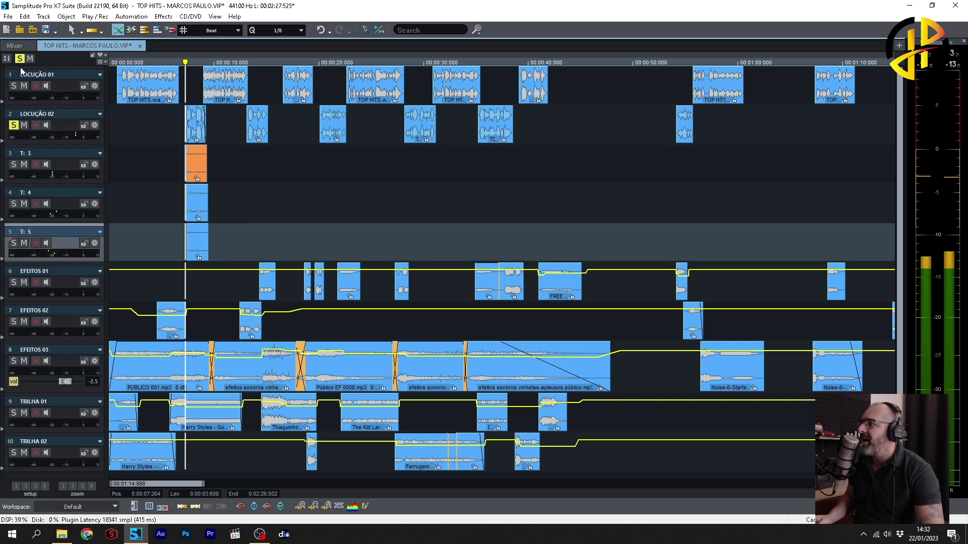
click(140, 124)
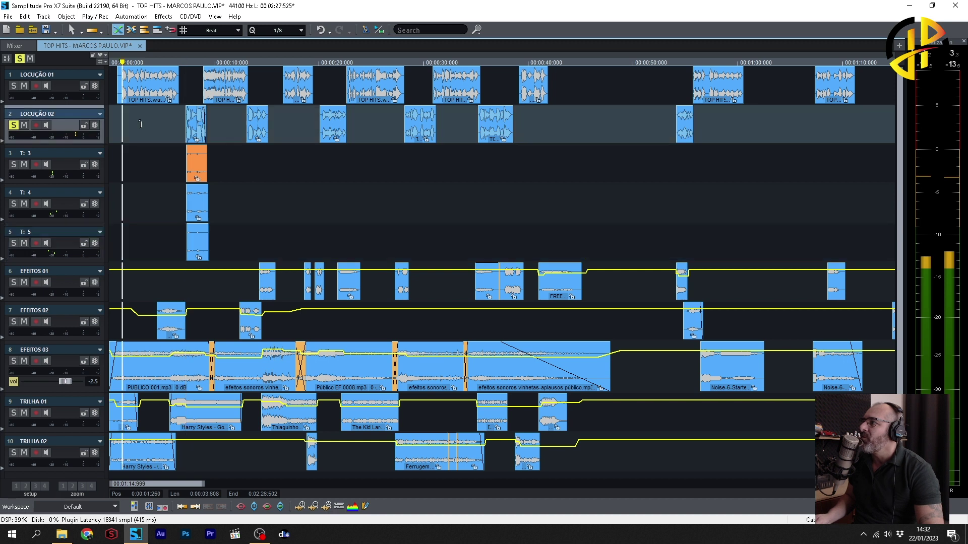
scroll(141, 124, up, 1)
click(136, 119)
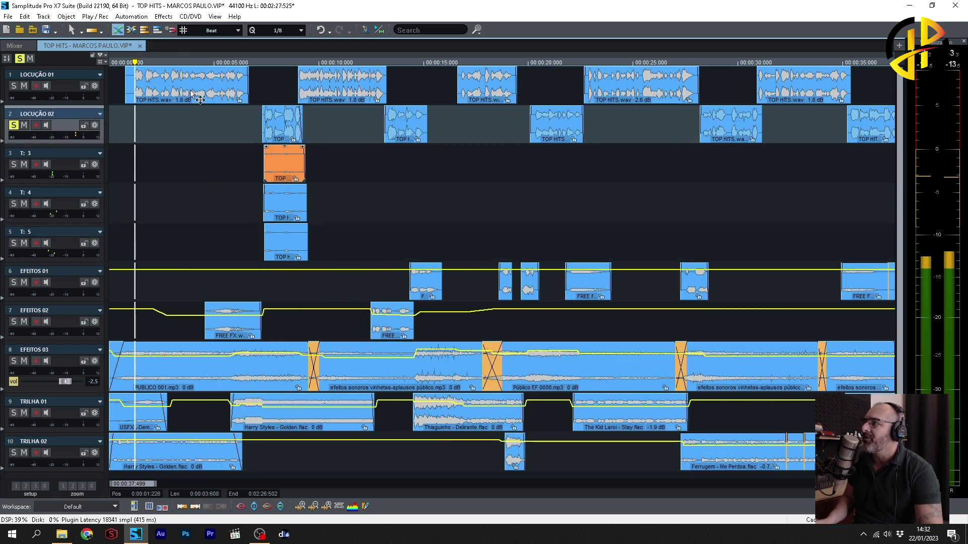
key(space)
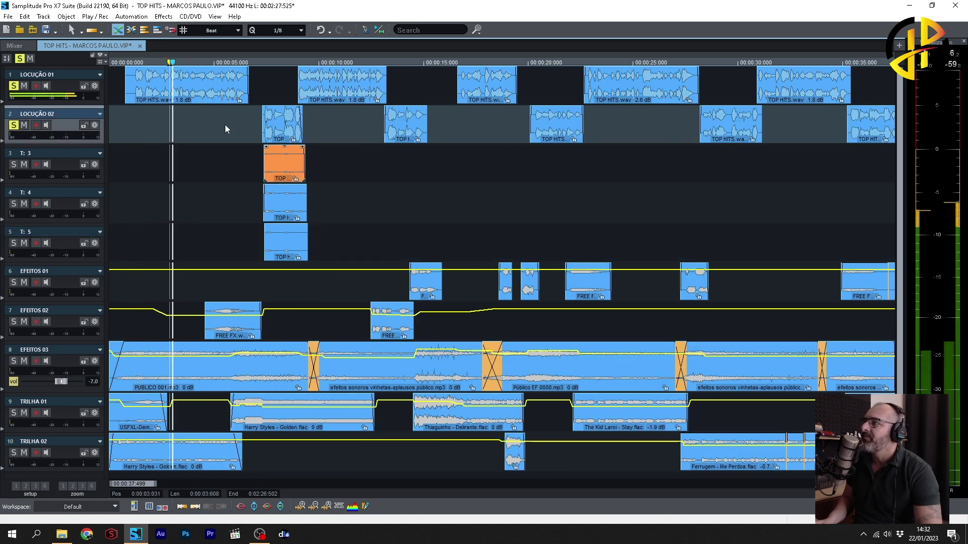
click(260, 115)
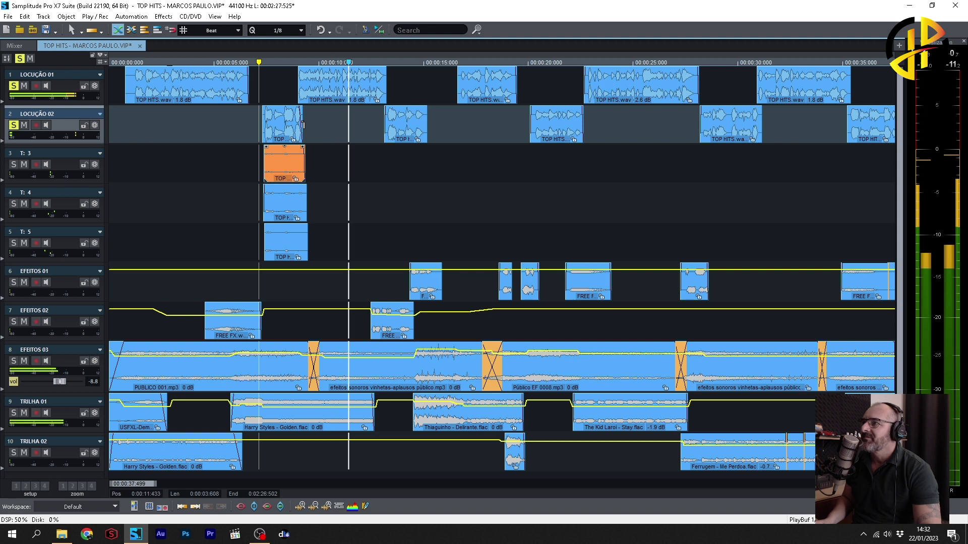
key(space)
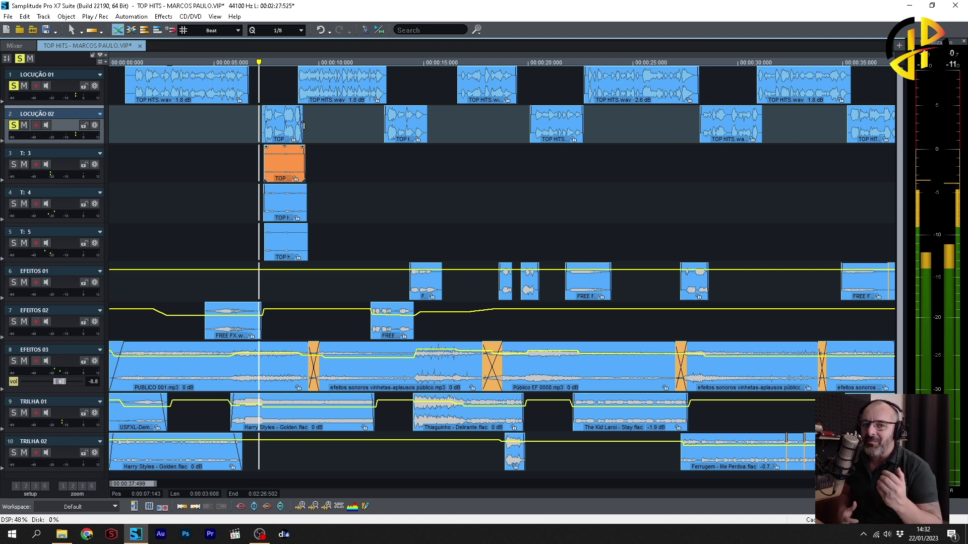
Close the TOP HITS project and create a new project named ECONOMIA DE MEMORIA with 3 tracks
click(139, 46)
click(194, 186)
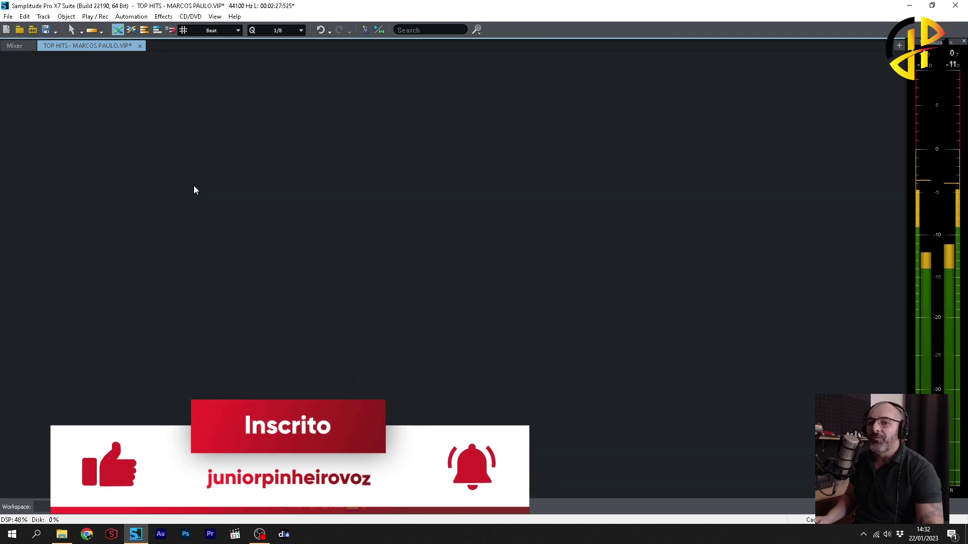
click(5, 29)
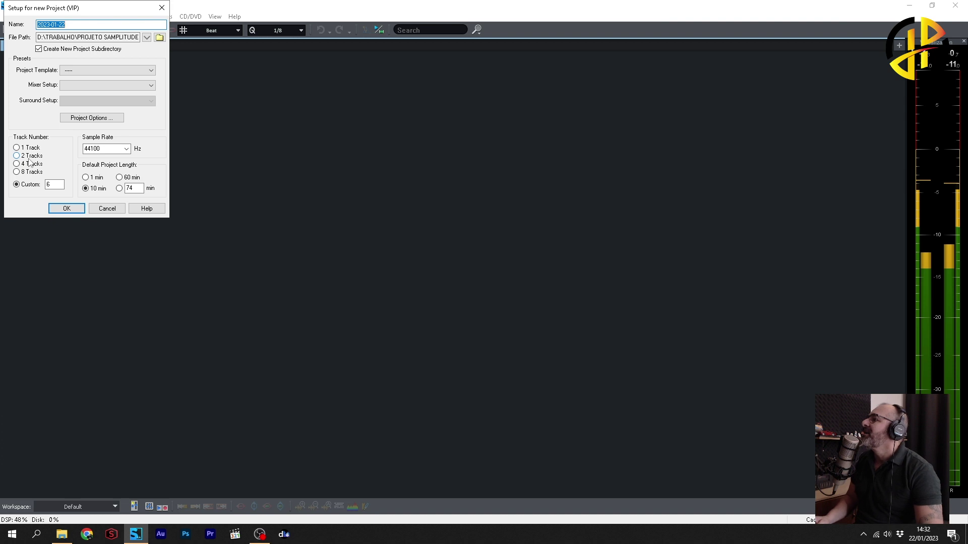
double_click(53, 184)
text(3)
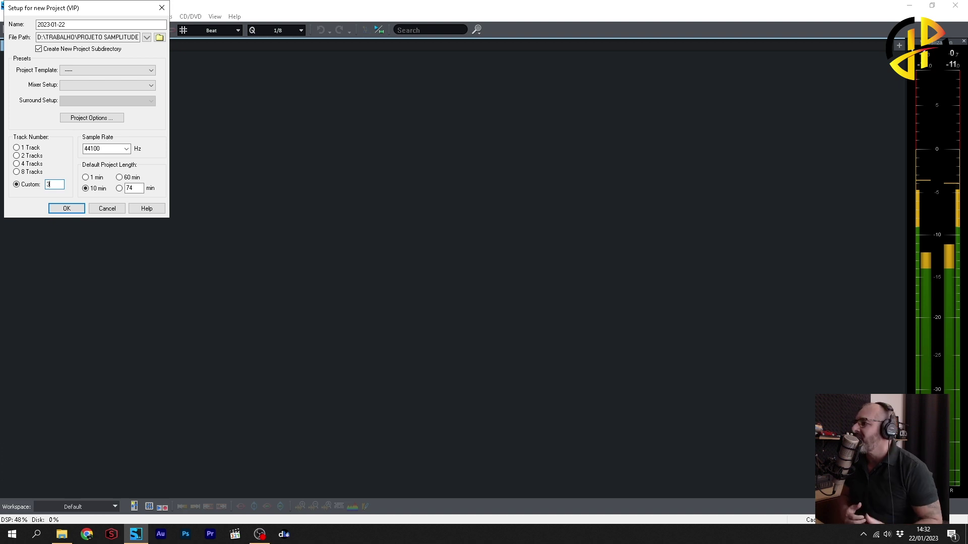
drag(71, 24, 1, 27)
text(EC)
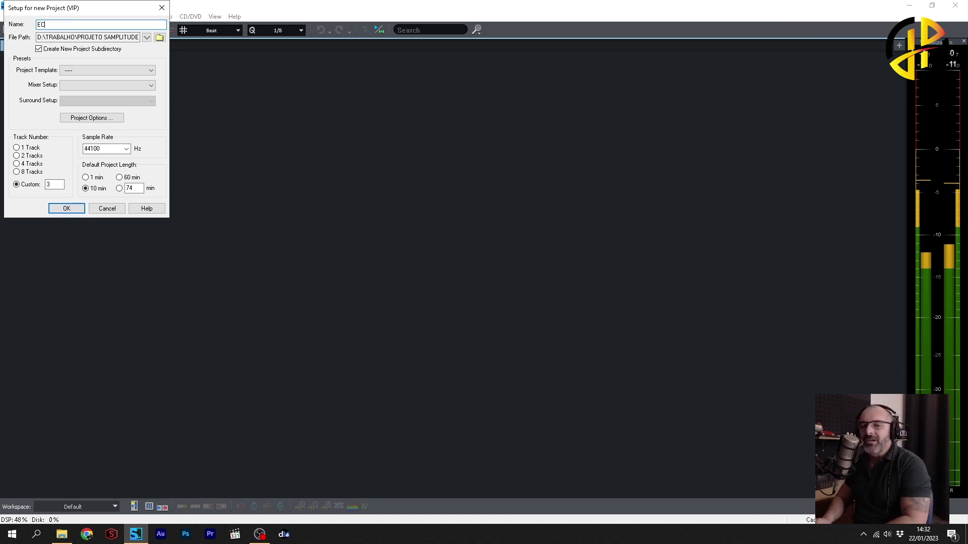
text(ONOMIA DE MEMOR)
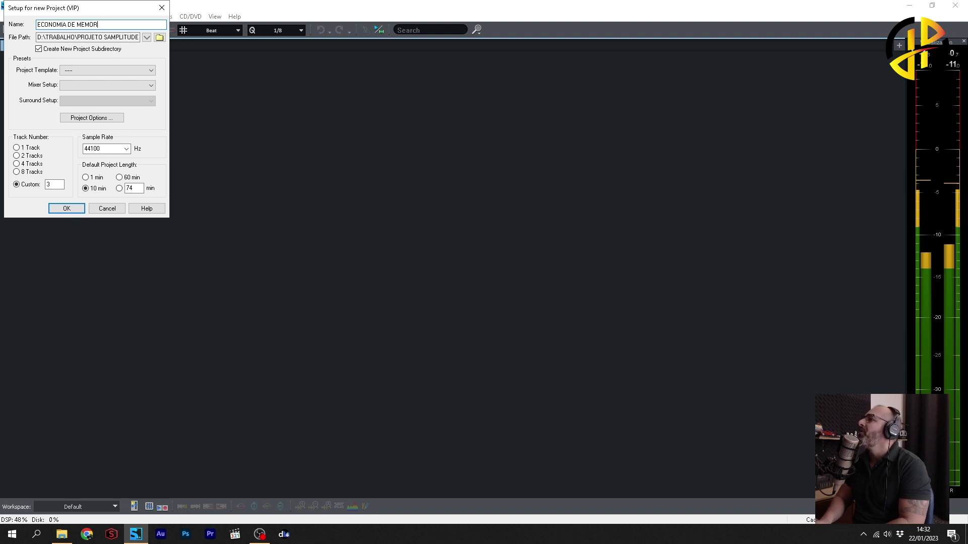
text(IA)
key(Return)
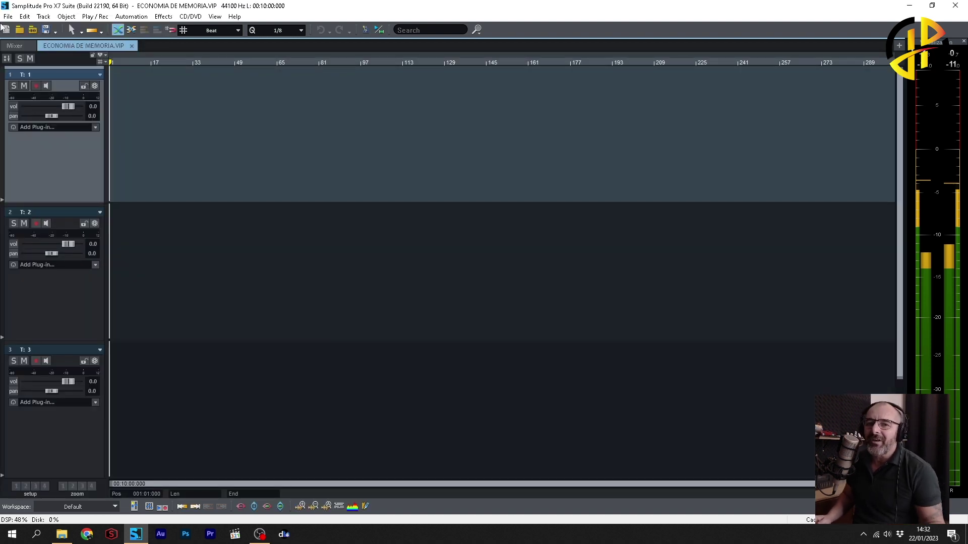
Rename the three tracks OFF 01, OFF 02 and OFF 03 in order
double_click(41, 74)
text(OFF 01)
key(Return)
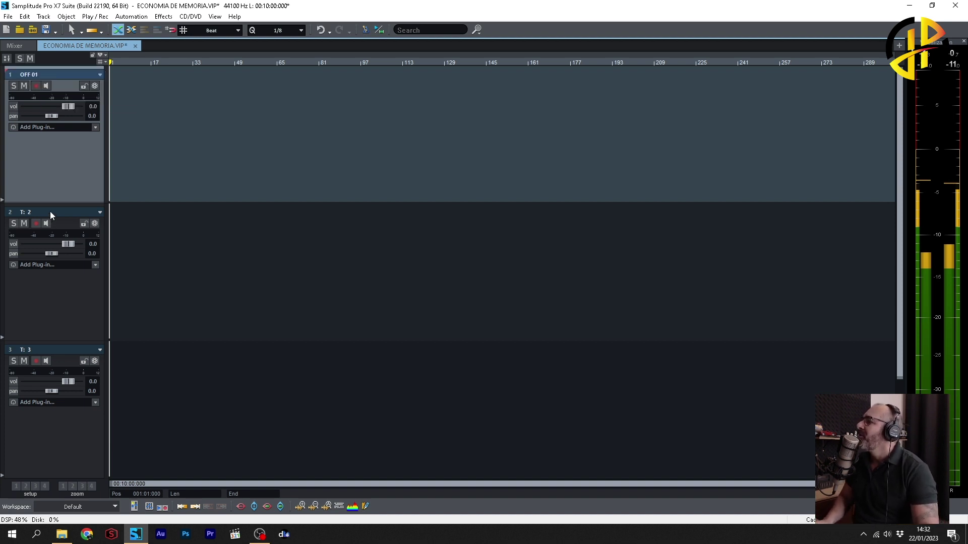
double_click(51, 212)
text(0)
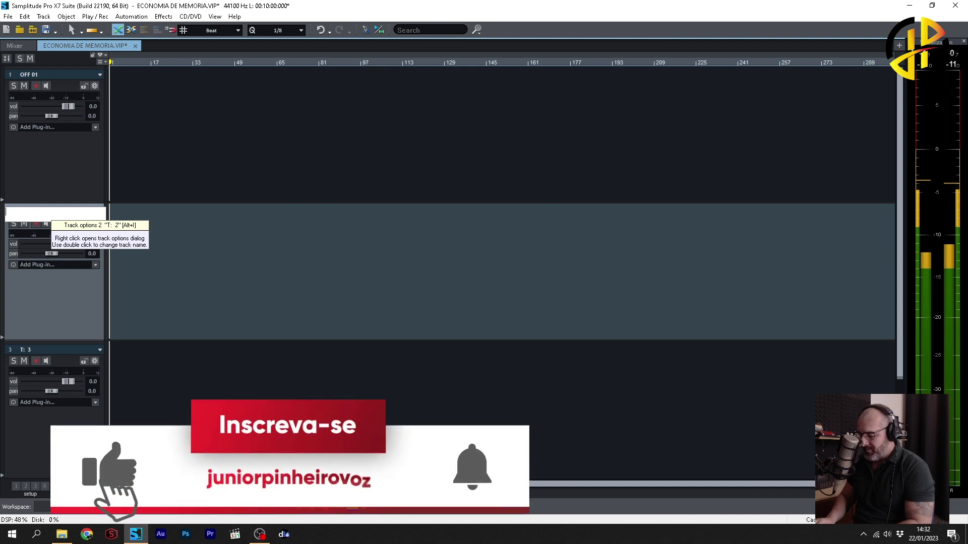
text(FF 02)
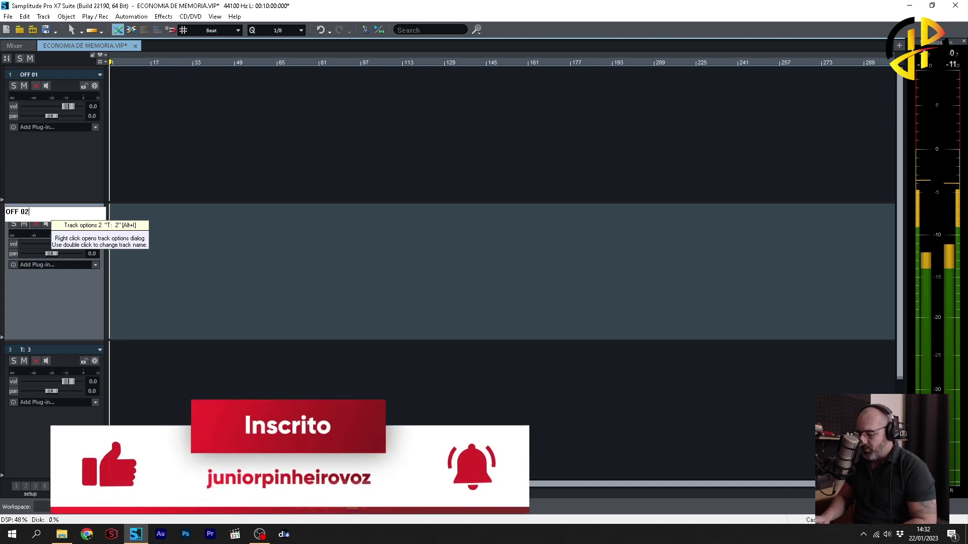
key(Return)
double_click(49, 348)
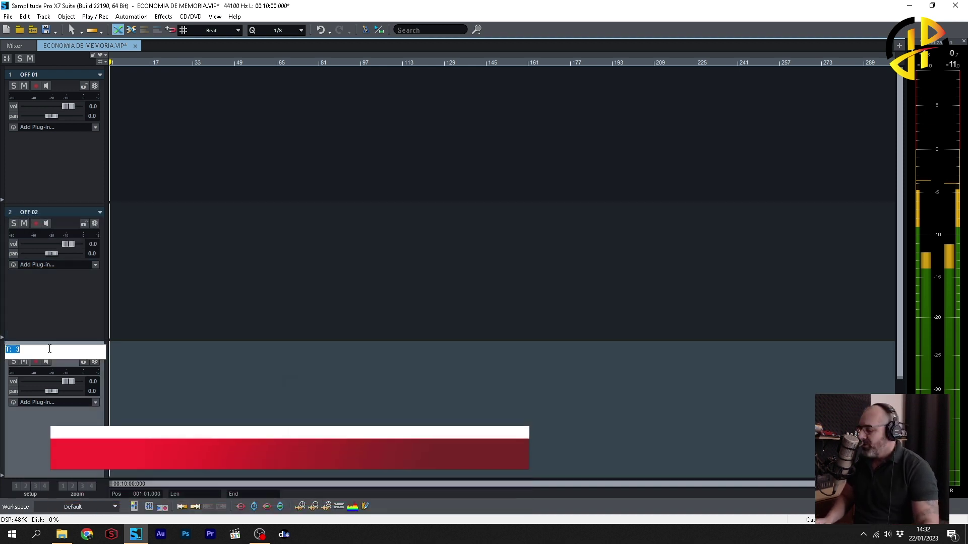
text(OFF 0)
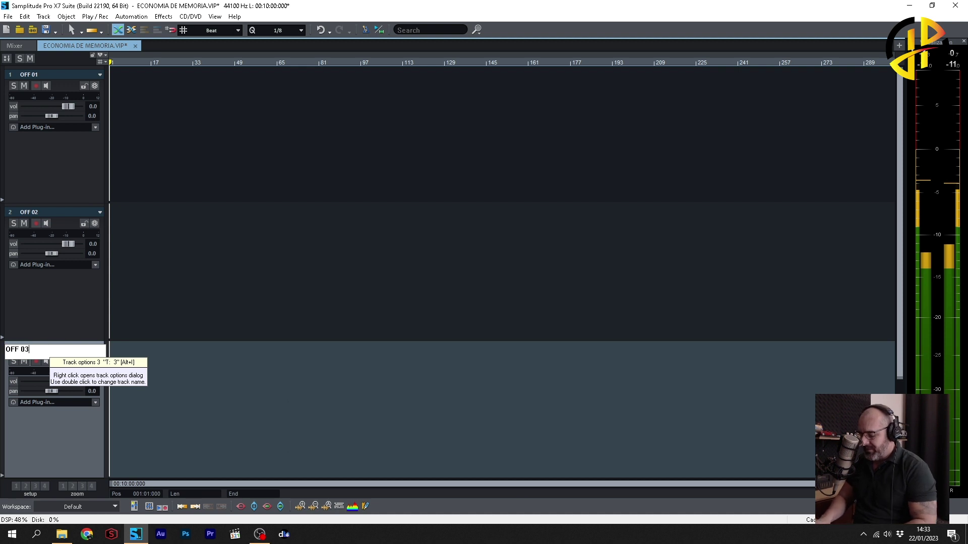
text(3)
key(Return)
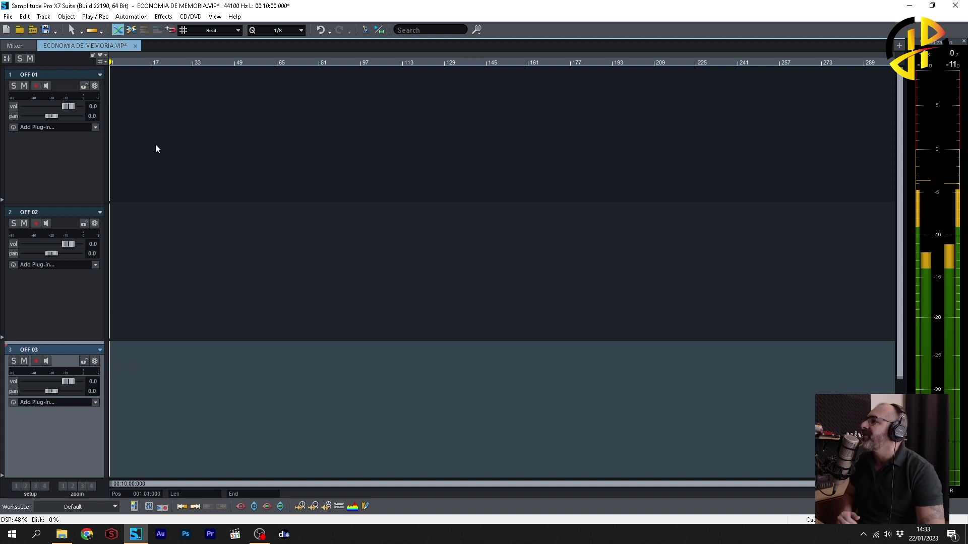
Load the OFF TOP HITS.TRK effect preset on the OFF 01 track through its effect routing in the mixer
click(18, 45)
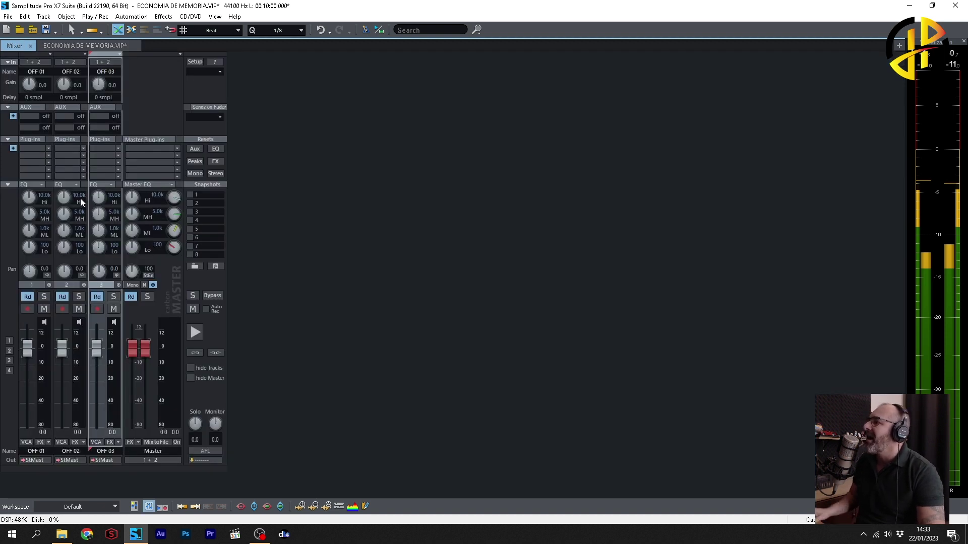
click(30, 140)
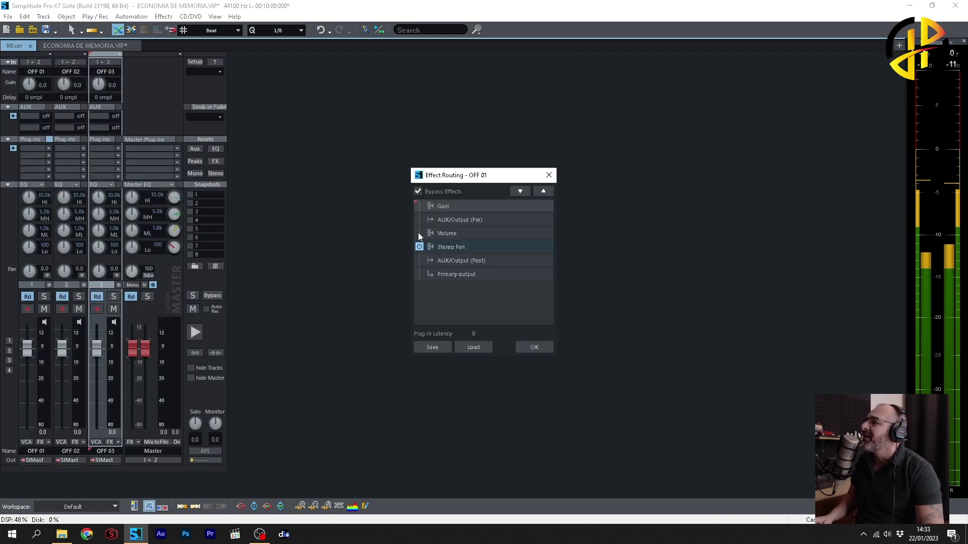
click(479, 347)
click(439, 274)
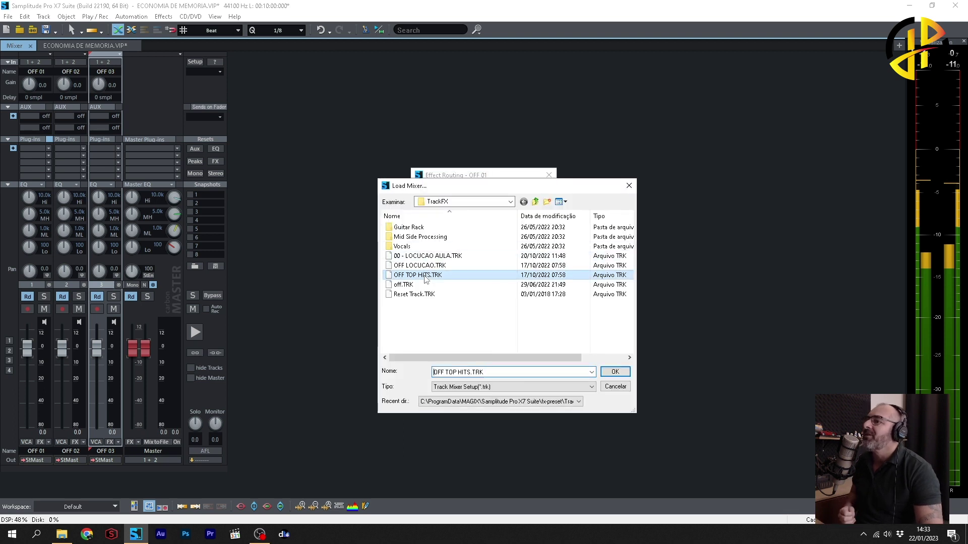
click(615, 372)
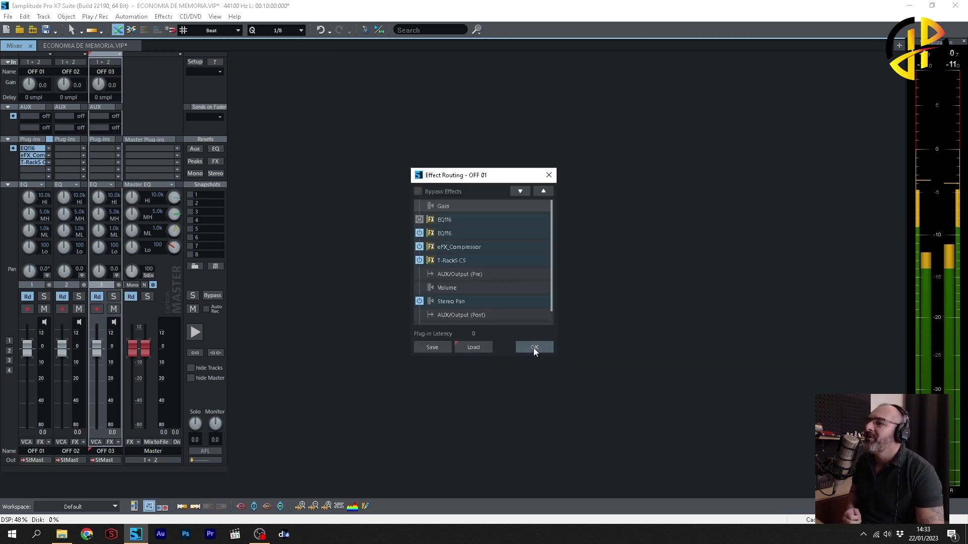
click(534, 347)
Load the OFF TOP HITS.TRK effect preset on the OFF 02 track
click(68, 140)
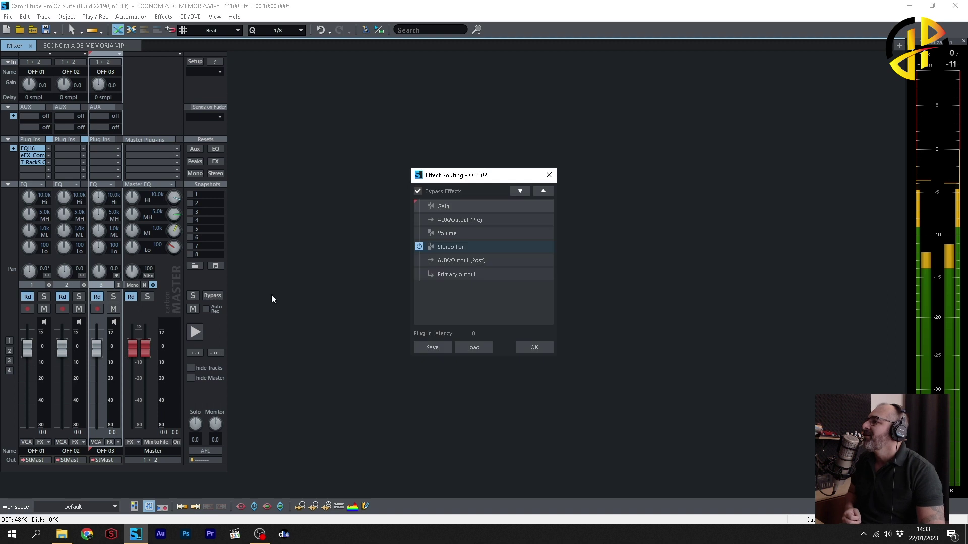
click(473, 347)
click(484, 275)
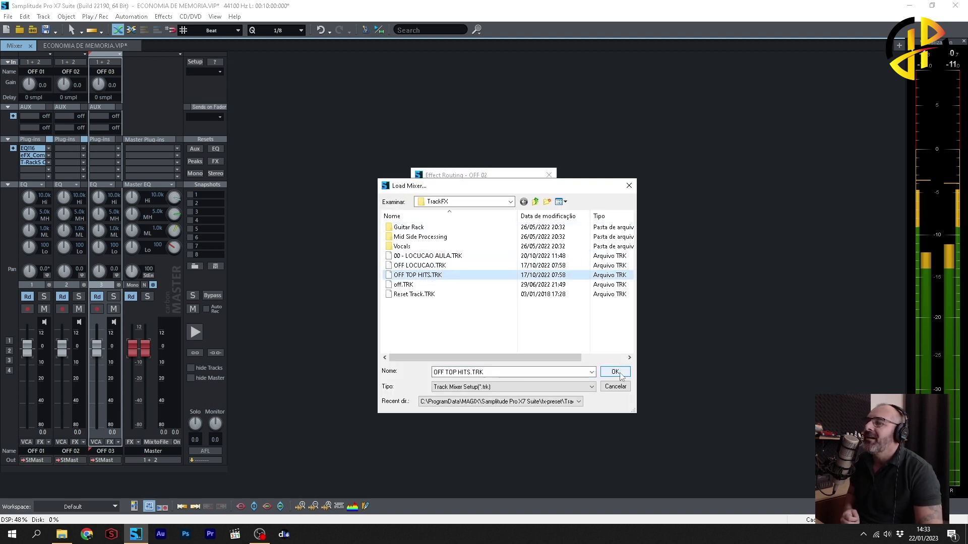
click(615, 372)
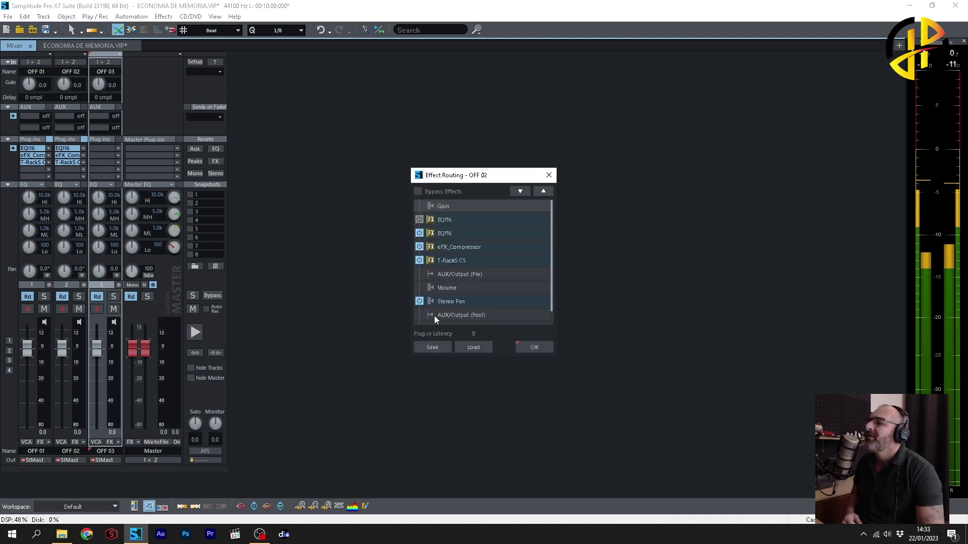
Load the OFF TOP HITS.TRK effect preset on the OFF 03 track
click(104, 139)
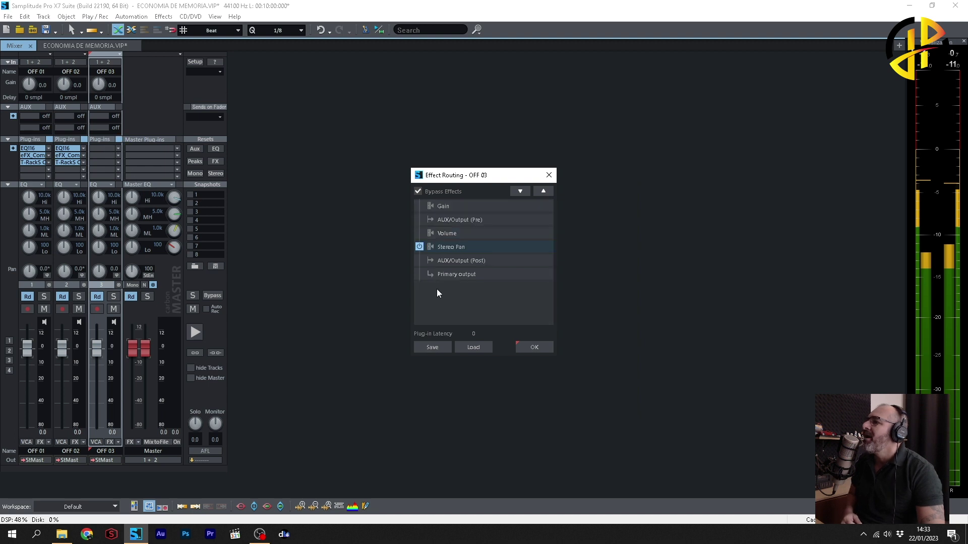
click(542, 348)
click(107, 146)
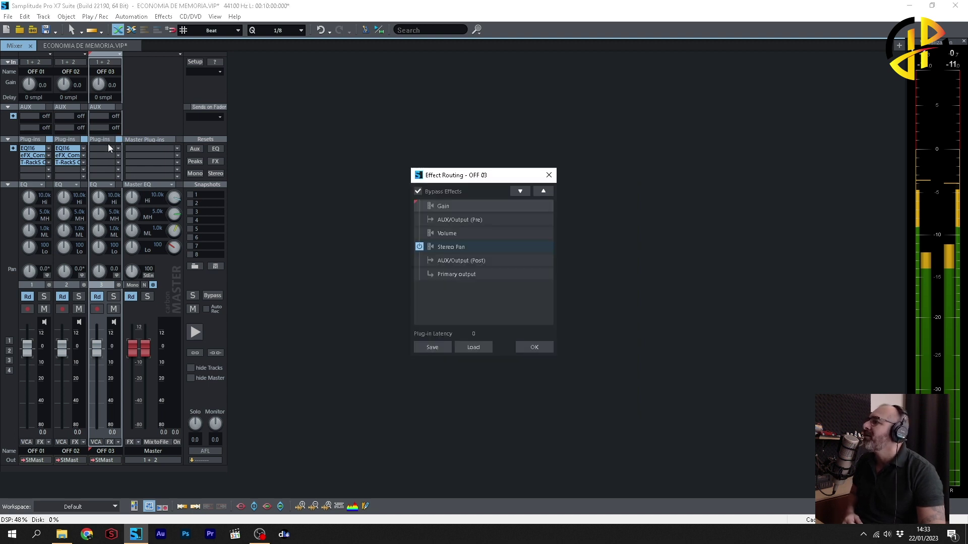
click(482, 349)
click(478, 275)
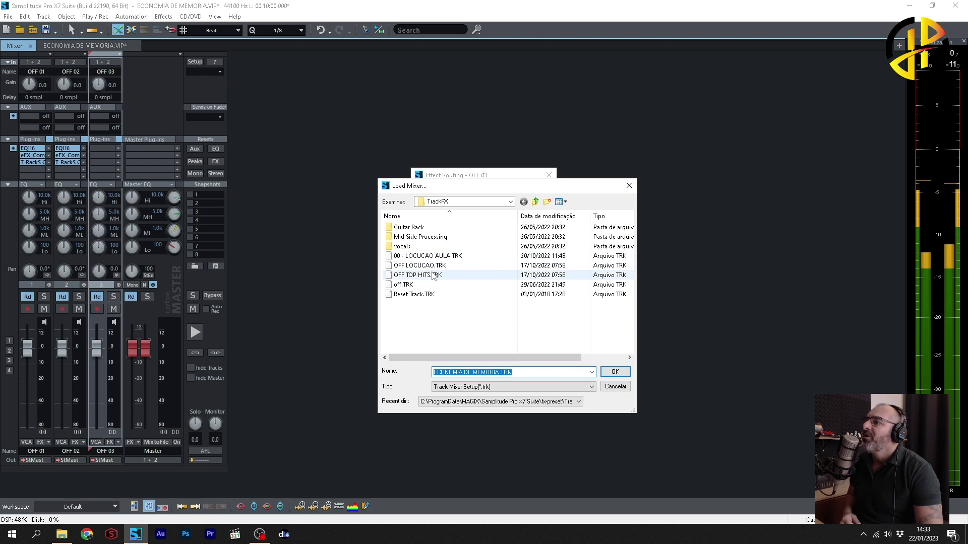
click(614, 372)
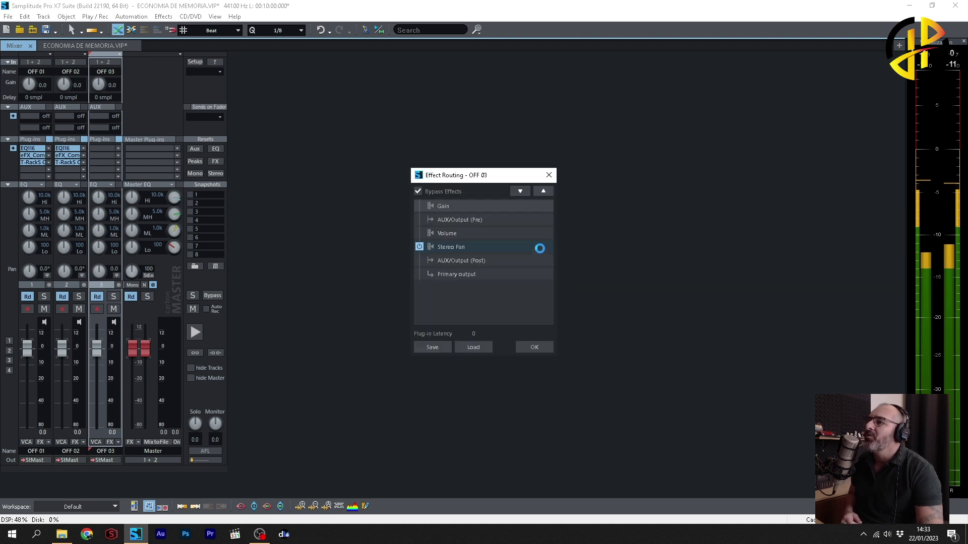
click(534, 348)
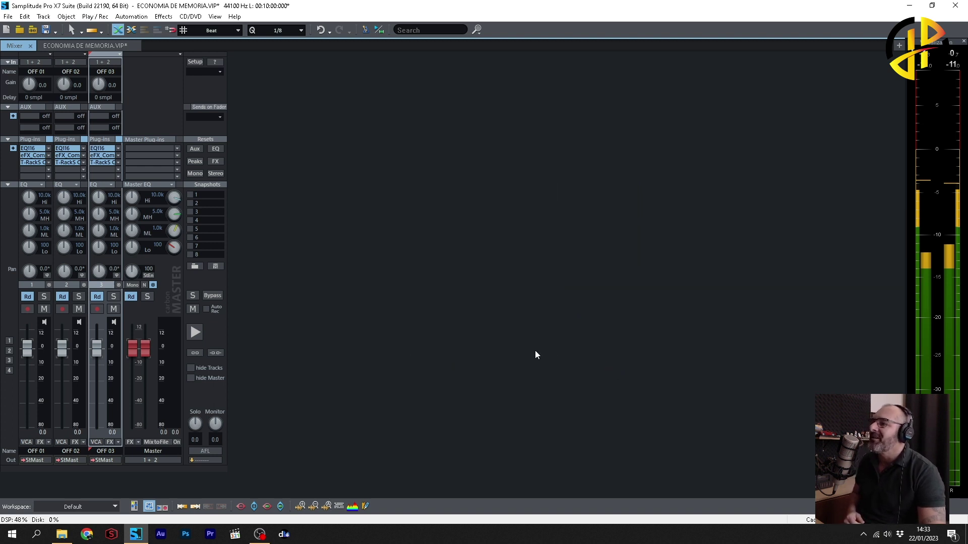
Remove all plug-ins from the OFF 03 and OFF 02 tracks
right_click(80, 168)
click(99, 160)
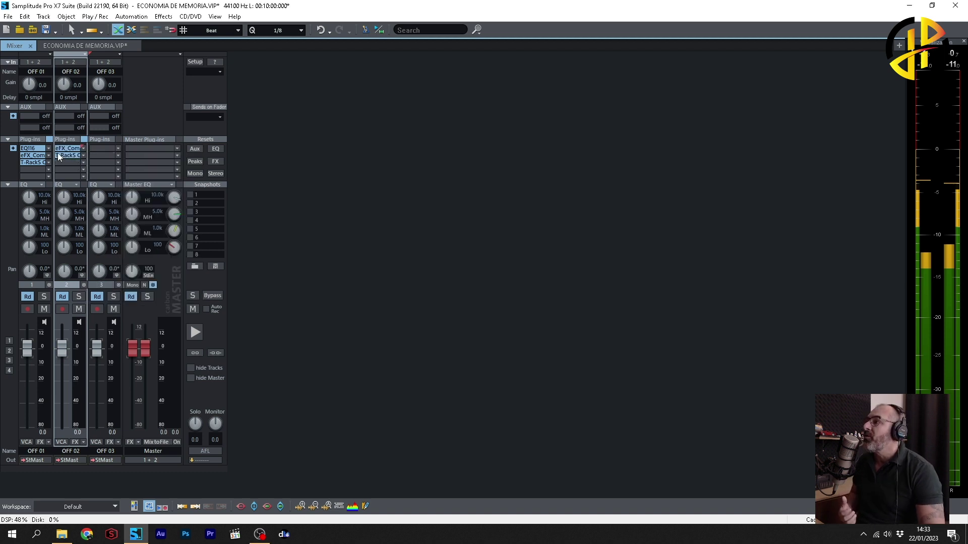
right_click(83, 152)
click(101, 157)
right_click(83, 149)
click(98, 157)
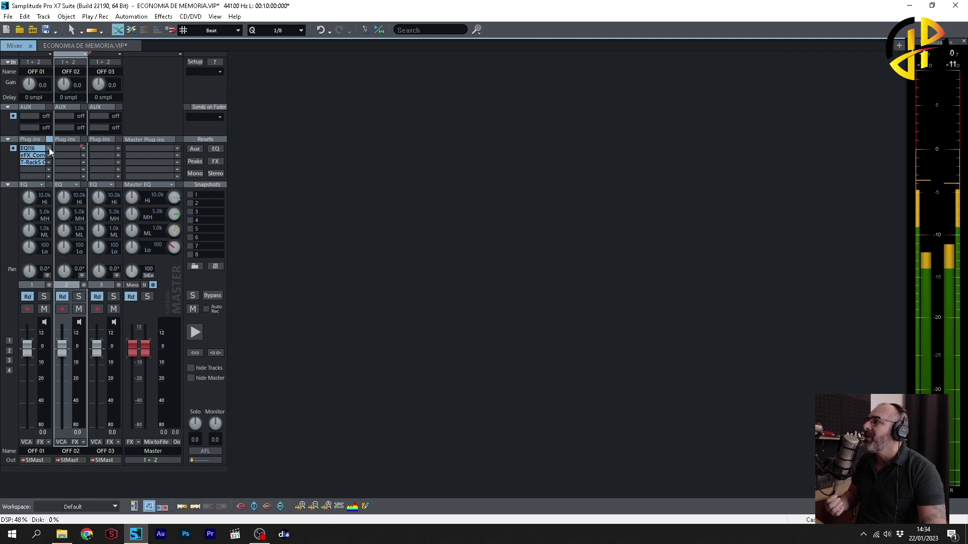
Remove the EQ116, eFX_Compressor and T-RackS plug-ins from the OFF 01 track
right_click(49, 151)
click(70, 157)
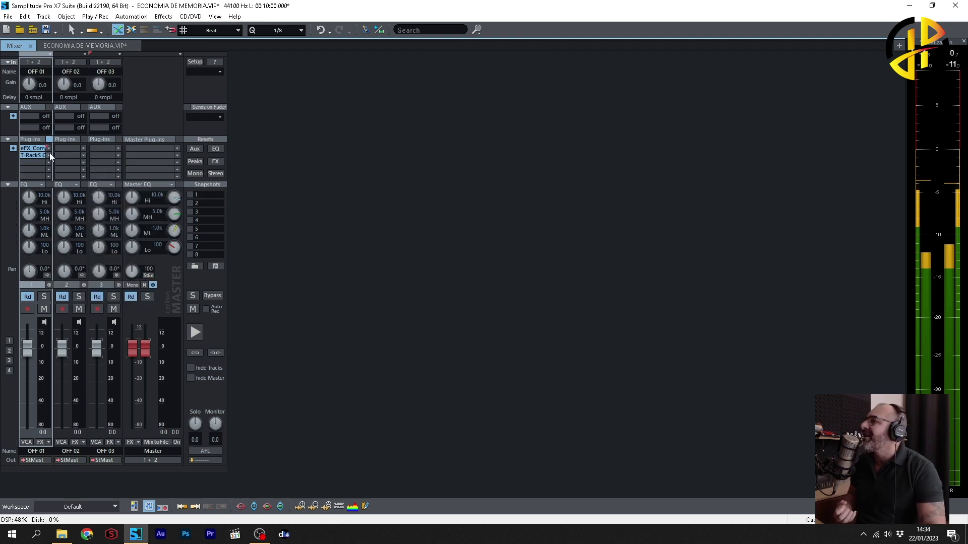
right_click(49, 150)
click(71, 155)
right_click(49, 150)
click(63, 158)
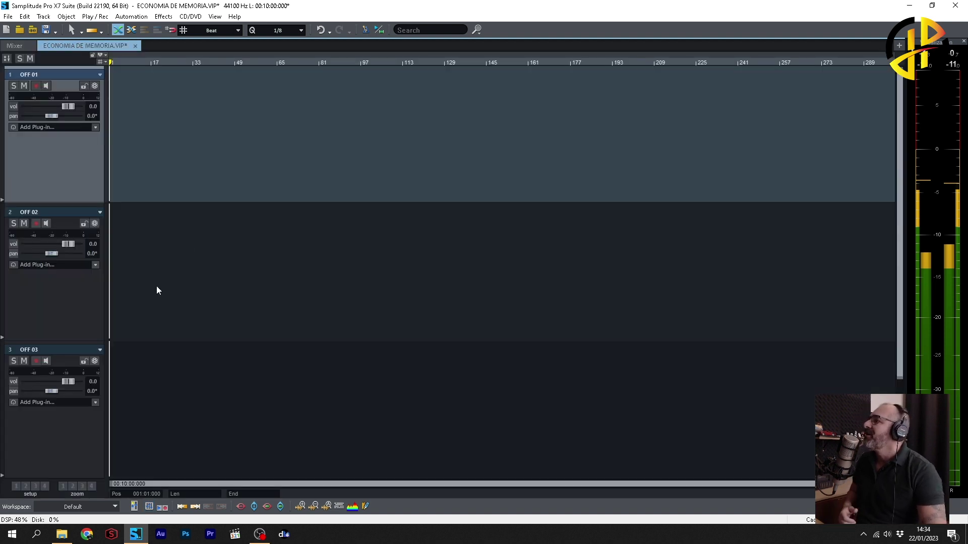
Insert a new submix bus in the project and rename it VOZ MIX
click(45, 17)
mouse_move(89, 33)
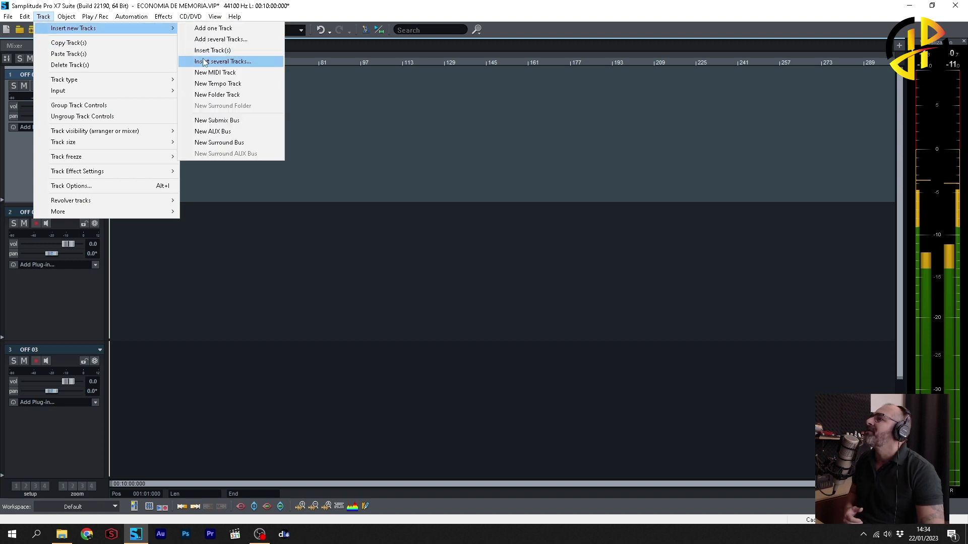
click(216, 120)
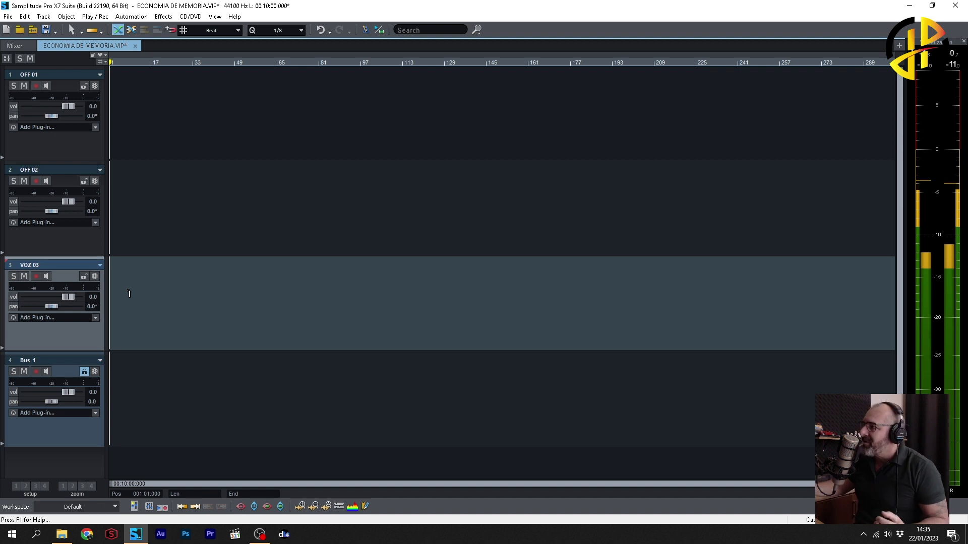
double_click(64, 361)
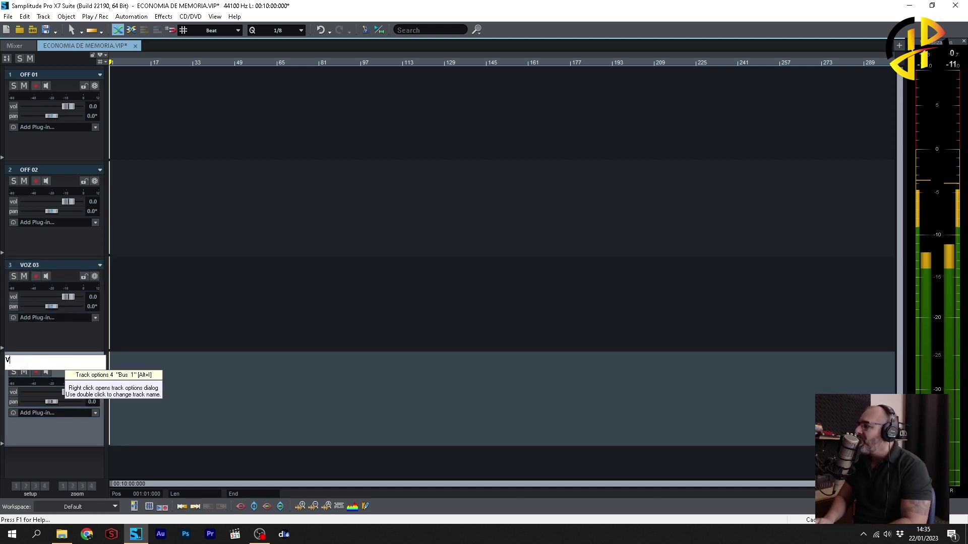
text(VOZ MIX)
key(Return)
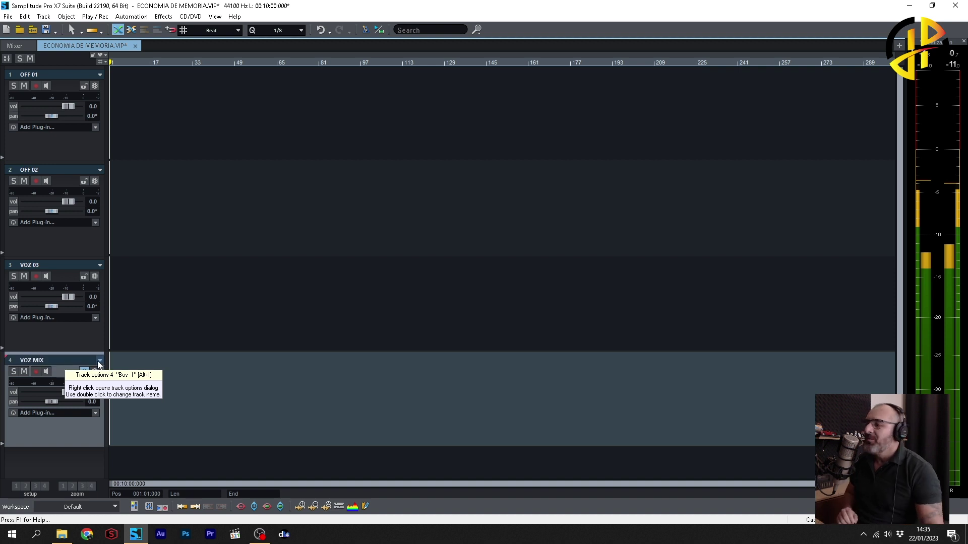
Route the outputs of OFF 01, OFF 02 and VOZ 03 to the VOZ MIX bus in the mixer
click(14, 46)
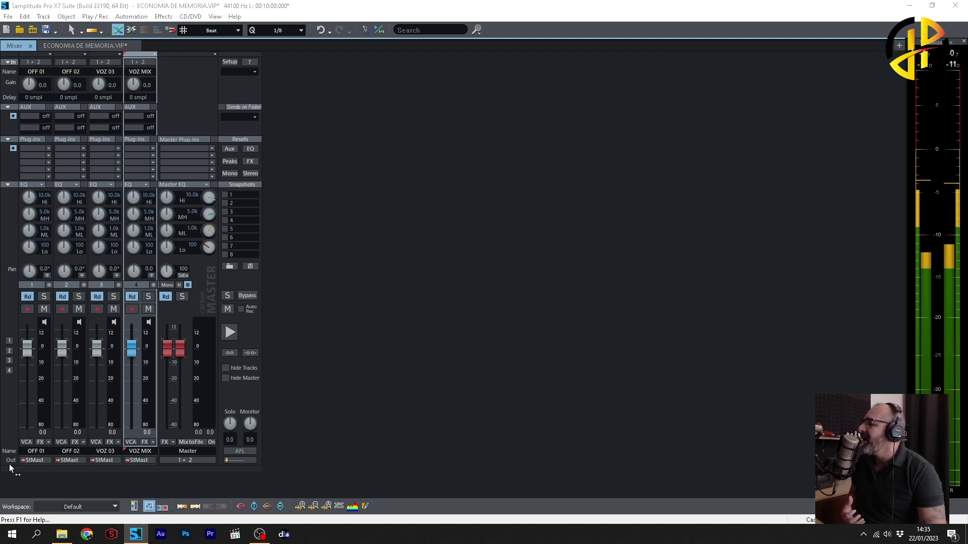
click(50, 461)
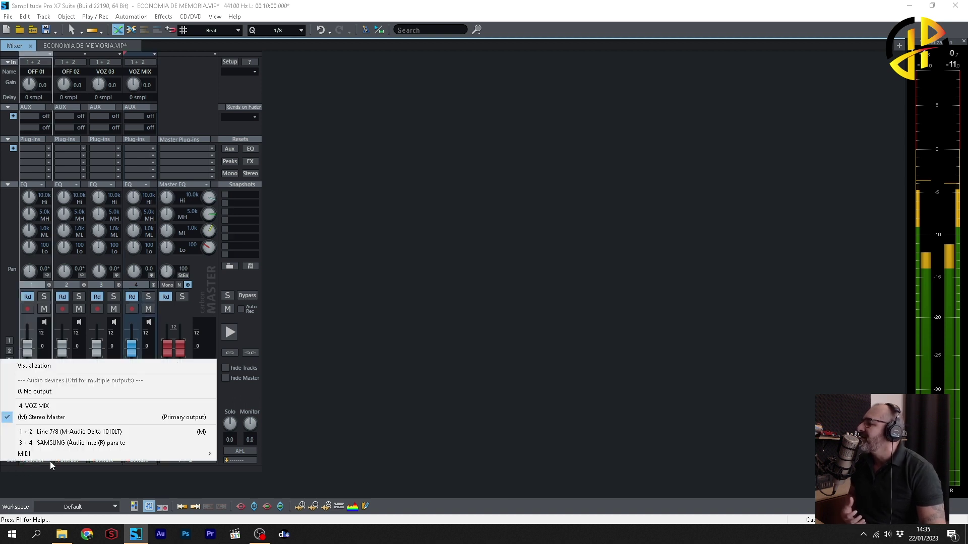
click(40, 406)
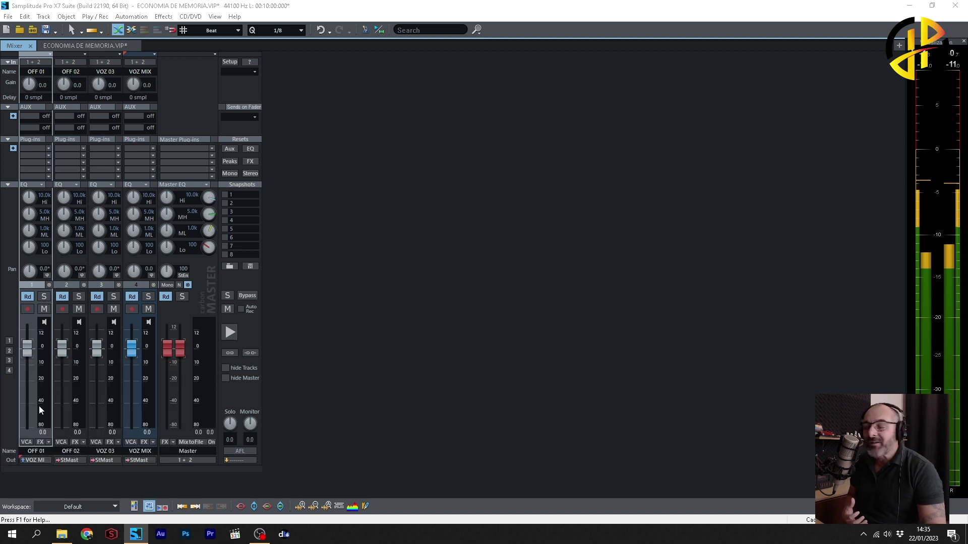
click(69, 460)
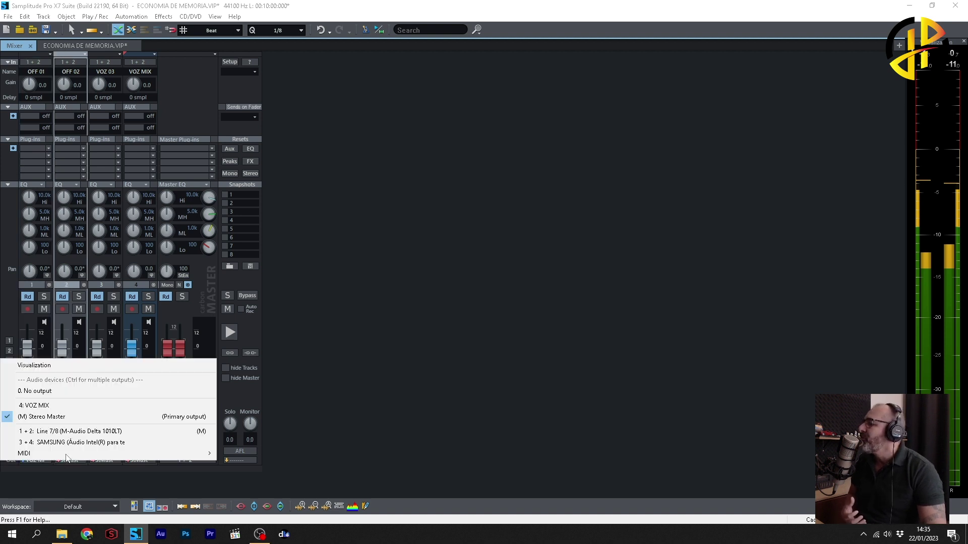
click(41, 403)
click(104, 460)
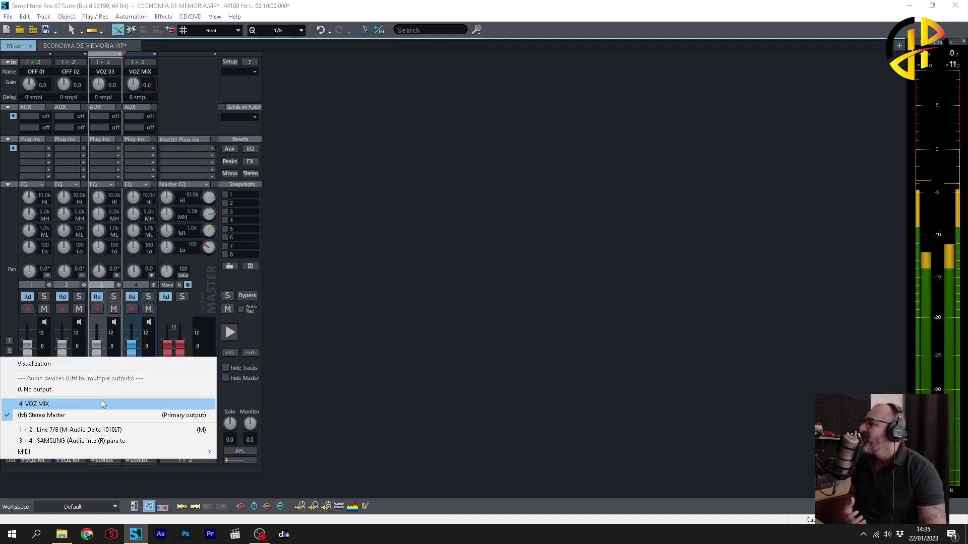
click(98, 404)
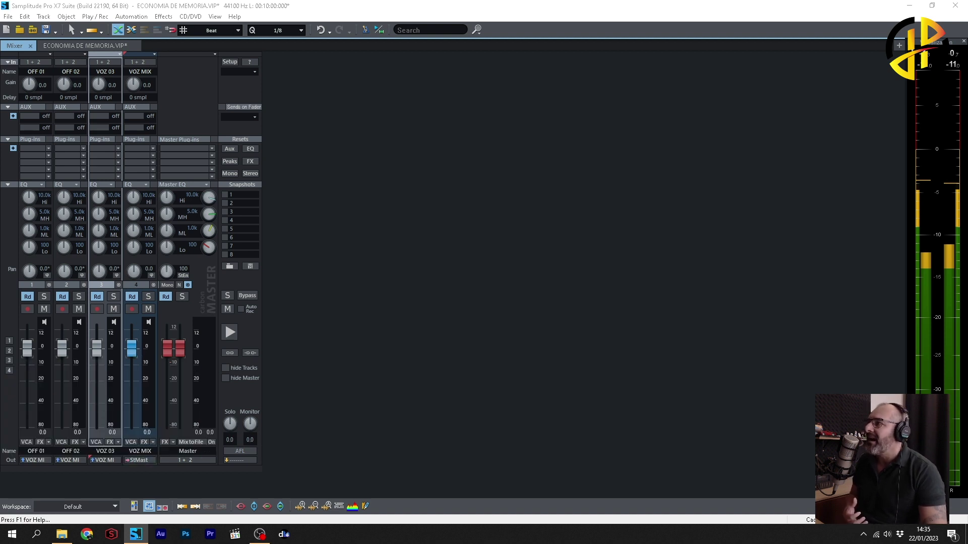
Arm the OFF 01 track and record a short voice take on it, starting at about bar 5
click(69, 44)
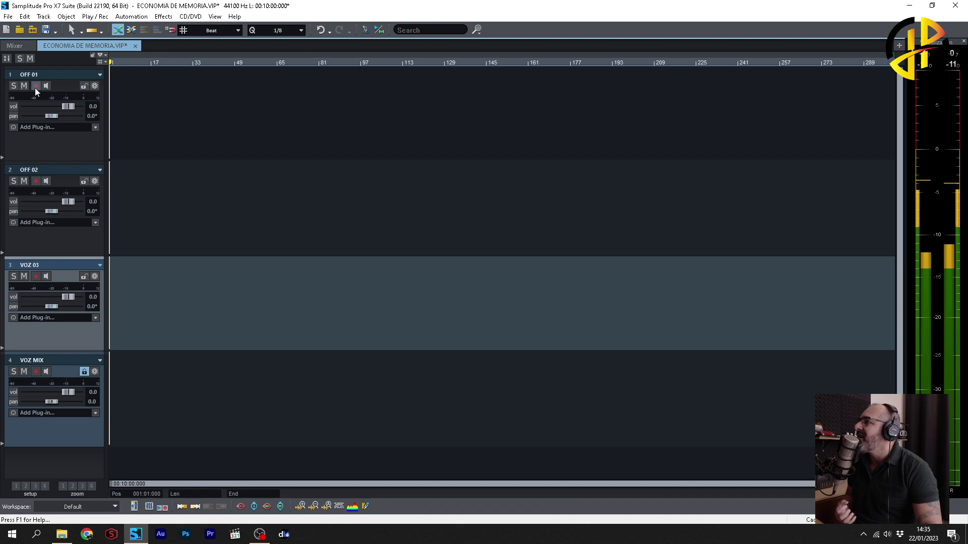
click(36, 86)
click(122, 92)
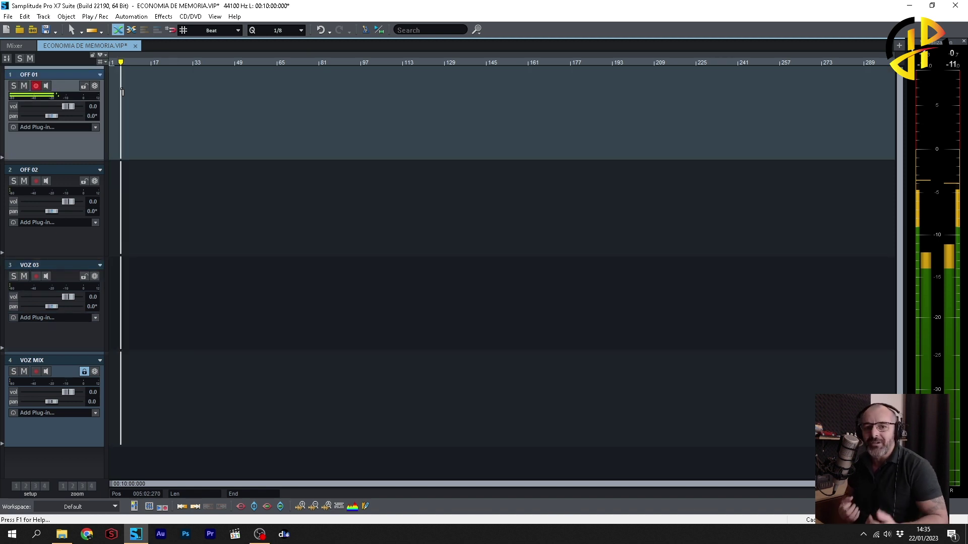
key(r)
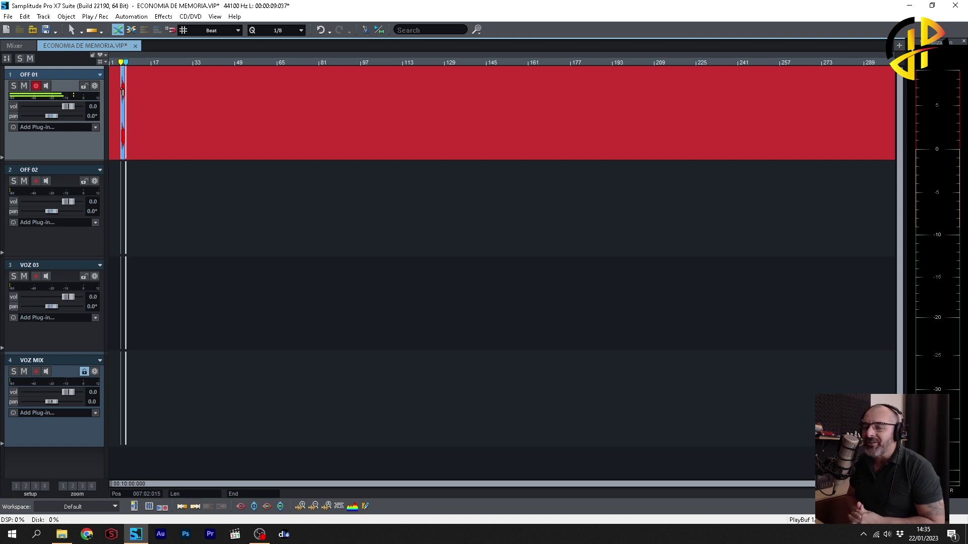
scroll(141, 125, up, 2)
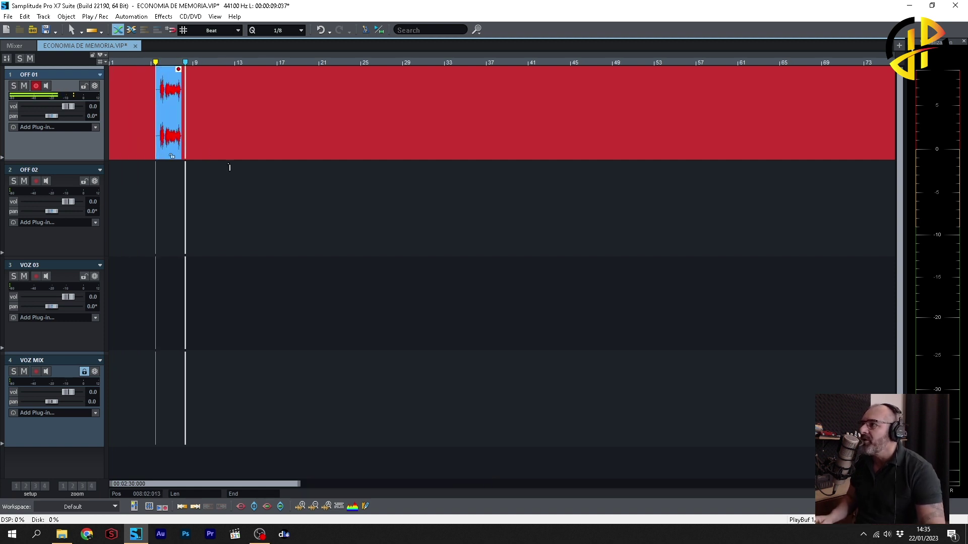
key(space)
Play back the recorded take and check the meters of OFF 01, VOZ MIX and the master in the mixer
click(180, 202)
key(space)
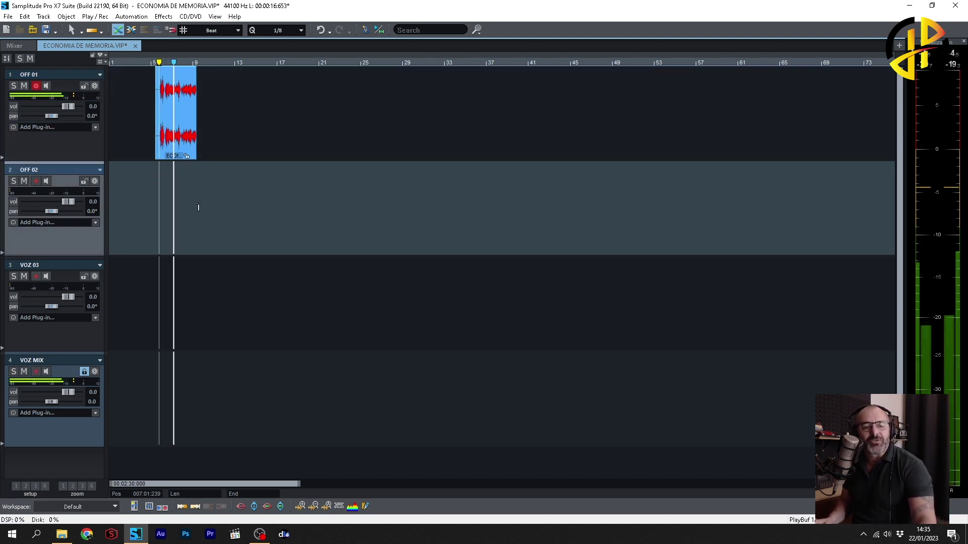
key(space)
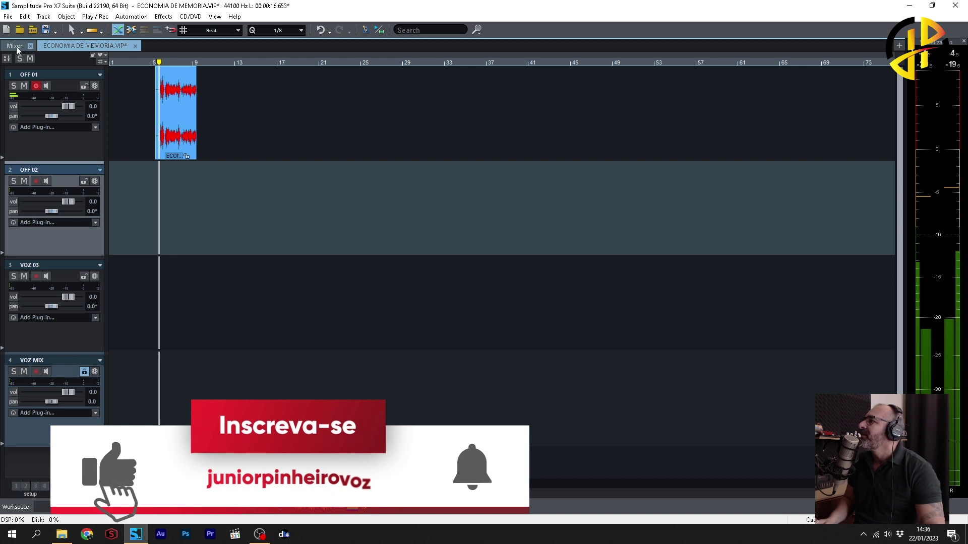
click(15, 46)
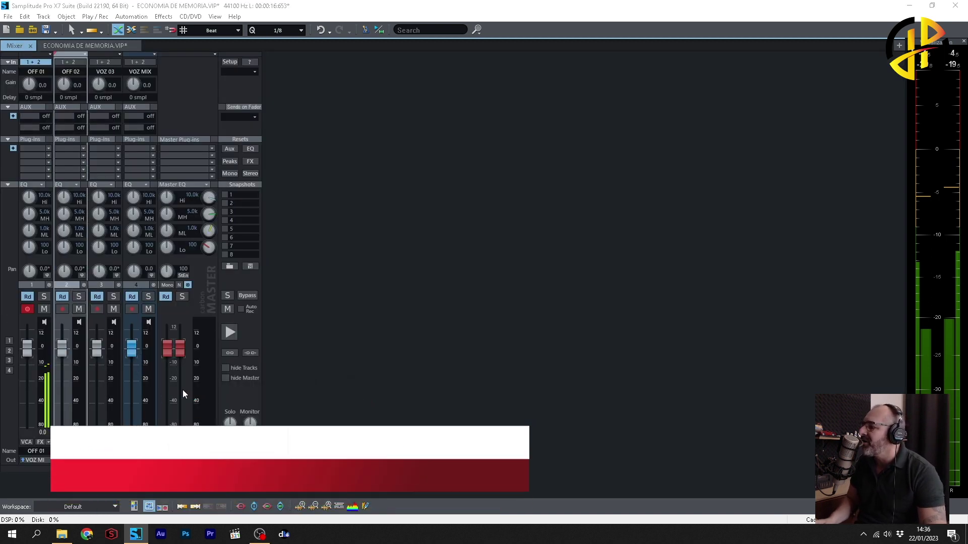
key(space)
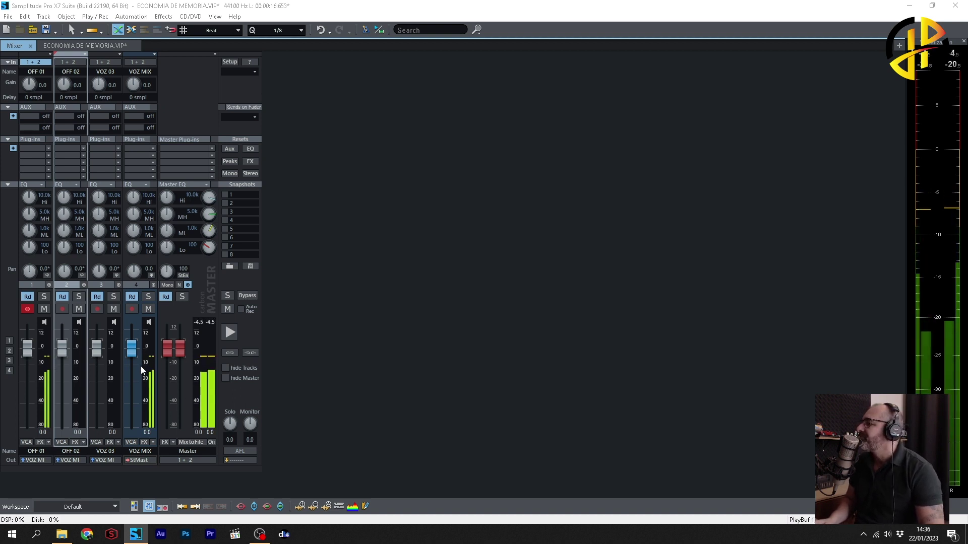
Copy the recorded voice clip from OFF 01 onto the OFF 02 and VOZ 03 tracks in the arrangement
click(72, 46)
drag(175, 135, 174, 313)
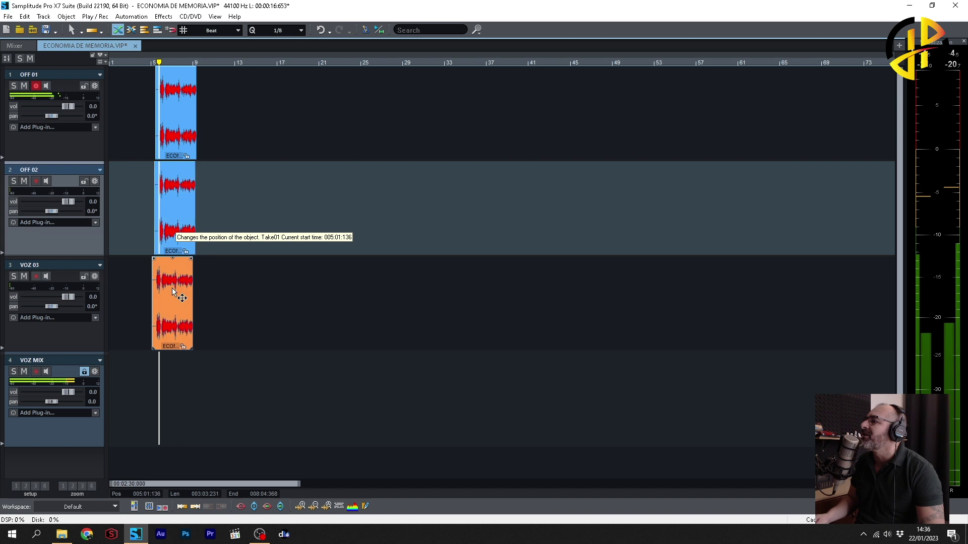
Play back the three stacked voice clips and check the track, VOZ MIX and master meters in the mixer
click(14, 46)
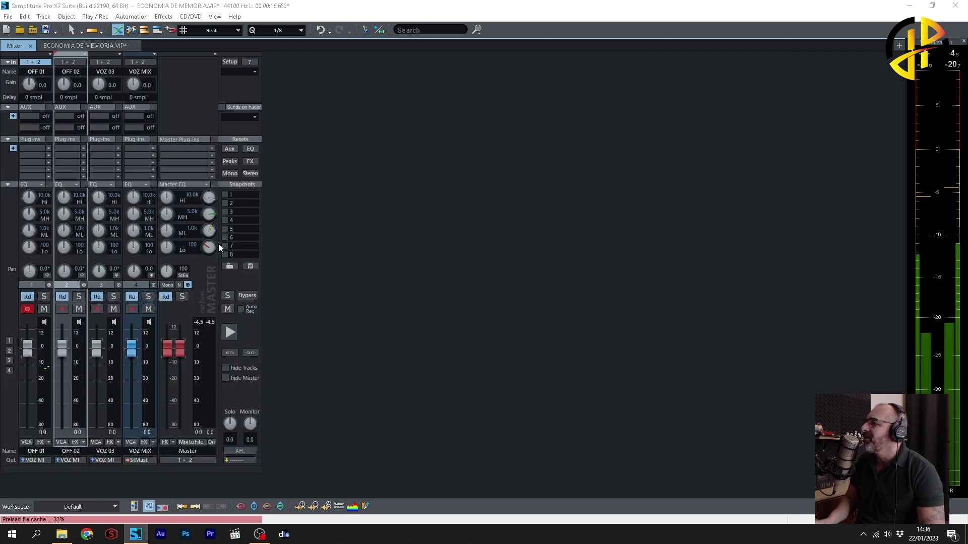
key(space)
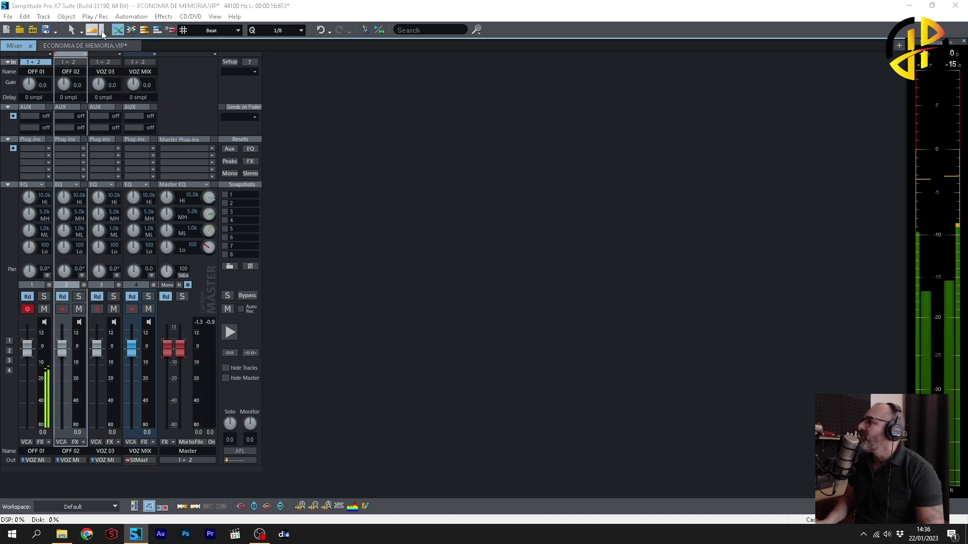
click(97, 46)
Delete the voice clips from the OFF 01, OFF 02 and VOZ 03 tracks in the arrangement
click(179, 145)
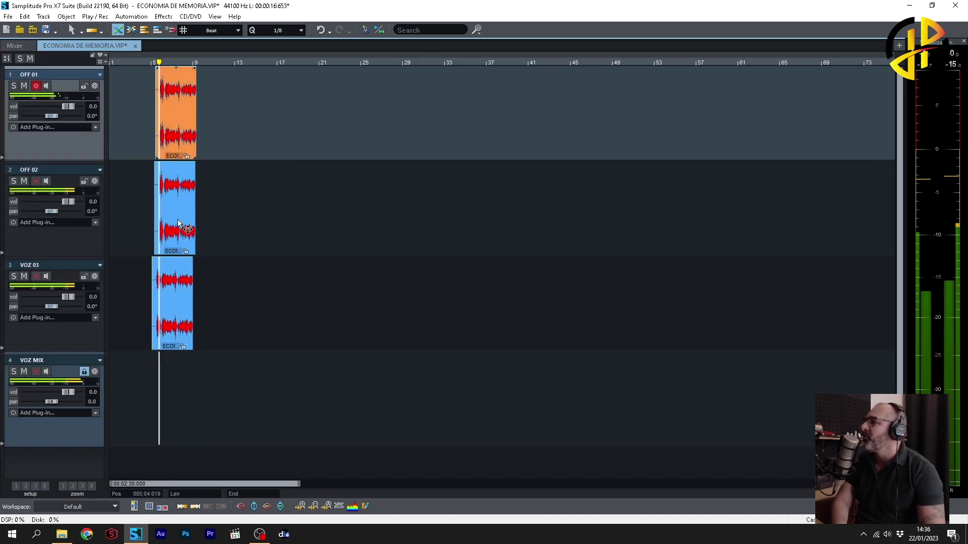
key(Delete)
click(177, 210)
key(Delete)
click(19, 46)
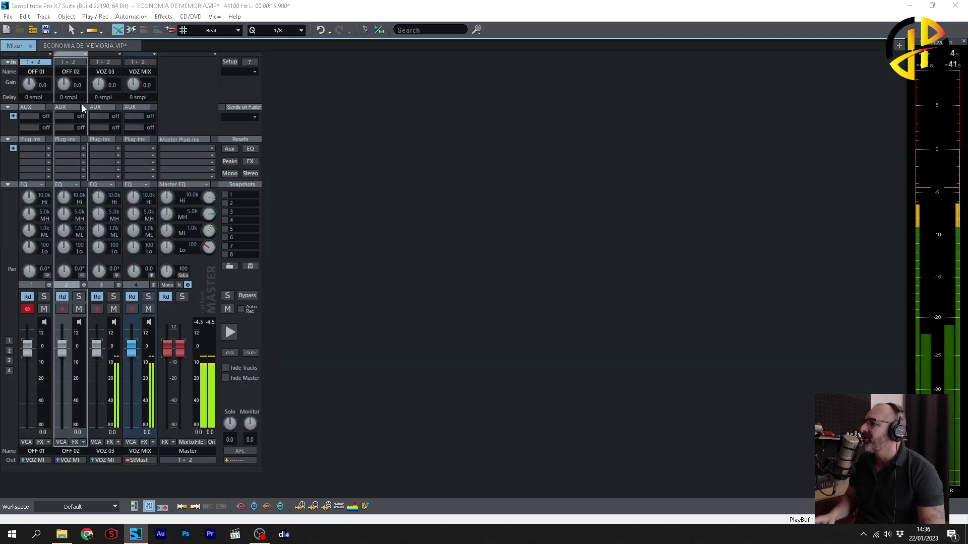
click(93, 46)
click(181, 335)
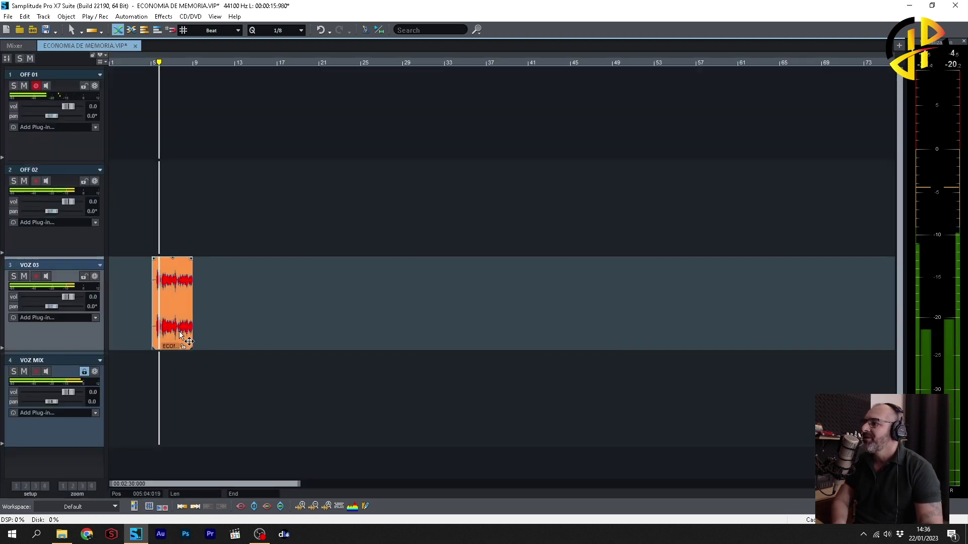
key(Delete)
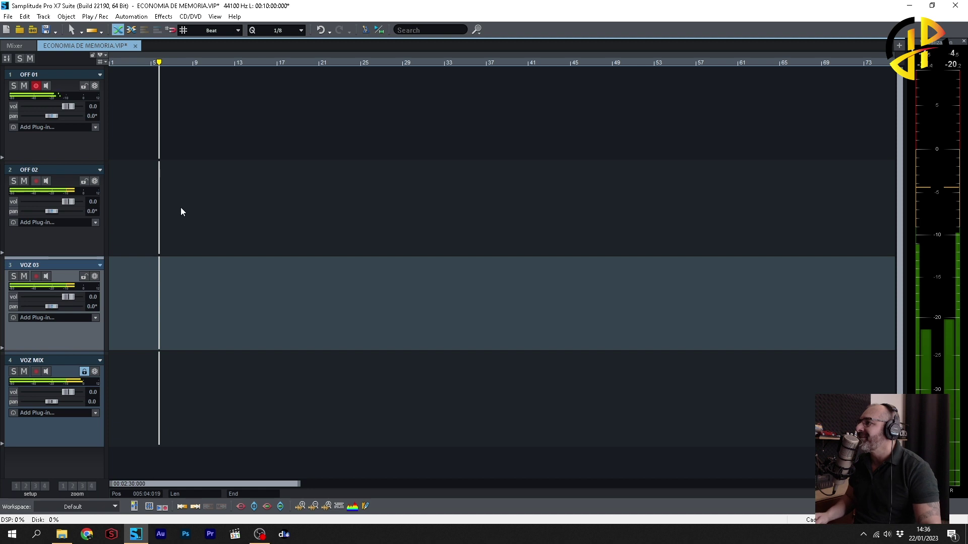
Record a new voice take on OFF 01, starting just before bar 3
click(134, 95)
scroll(185, 132, up, 2)
click(187, 88)
key(r)
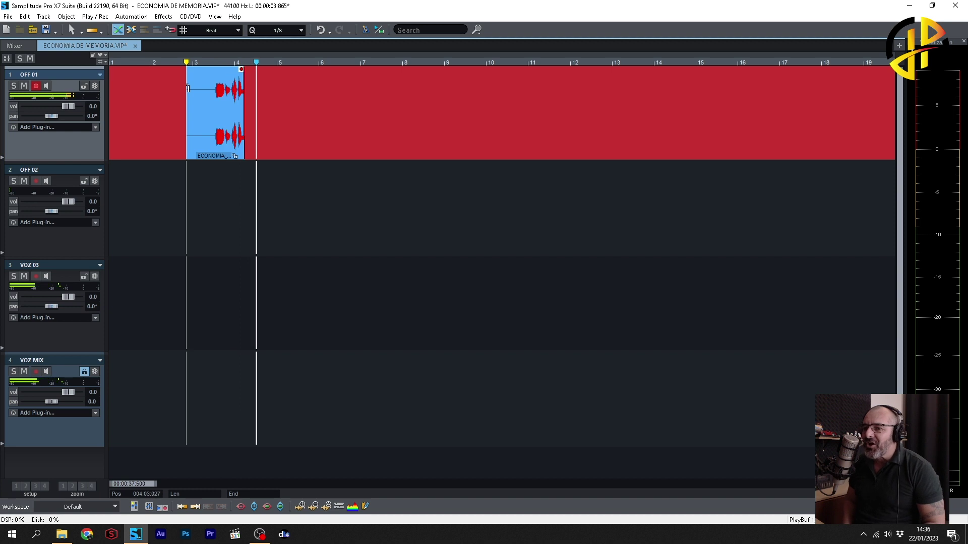
key(space)
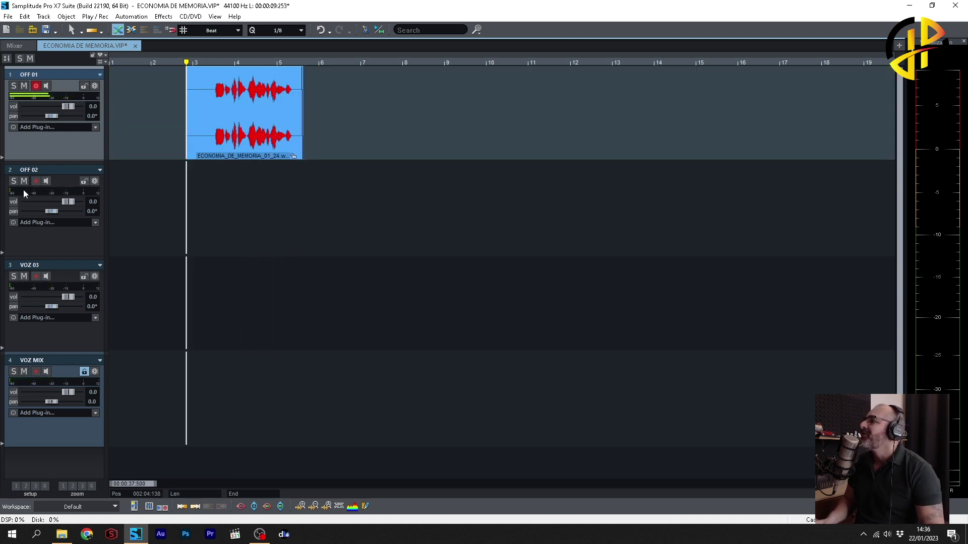
Arm OFF 02 for recording and record a second voice take beneath the OFF 01 take
click(36, 180)
key(r)
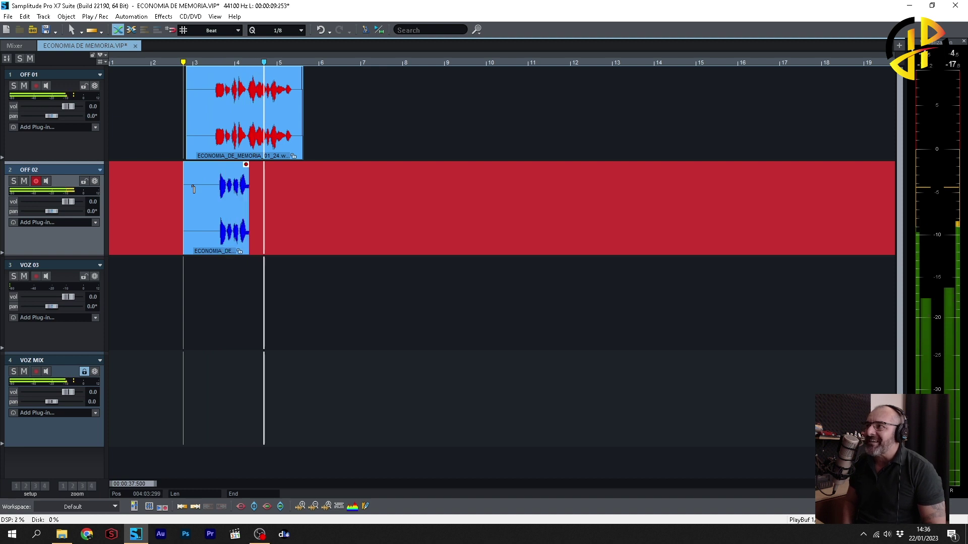
key(space)
Arm VOZ 03 for recording and record a third voice take beneath the other two
click(36, 277)
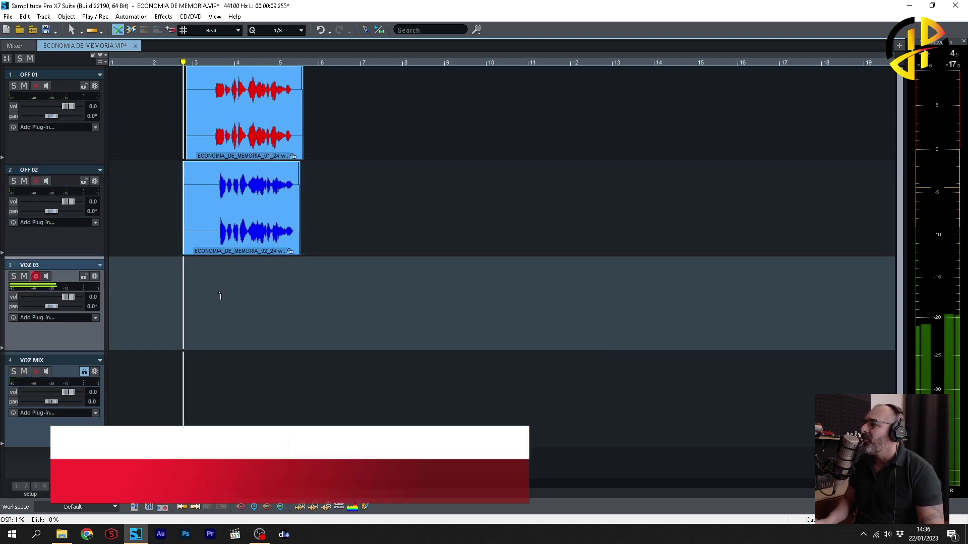
key(r)
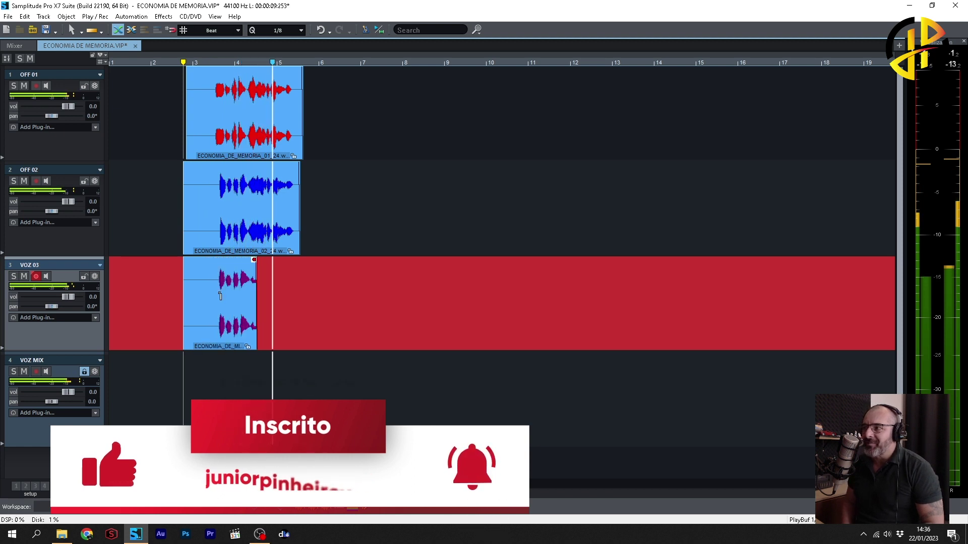
key(space)
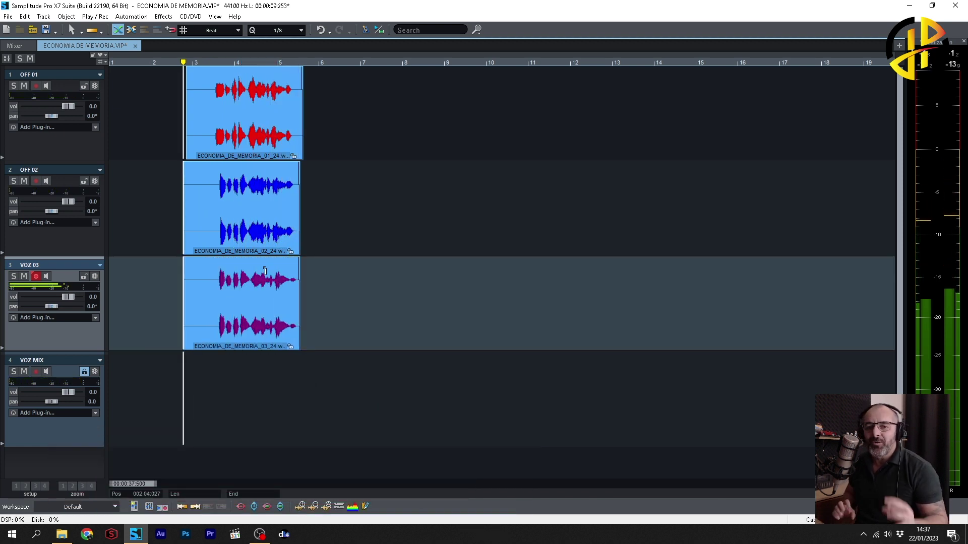
Align the start of the OFF 02 voice with OFF 01, split the clip after its first sound and shift the remainder to match
click(215, 182)
scroll(269, 227, up, 3)
drag(574, 233, 537, 233)
scroll(537, 232, right, 5)
click(362, 199)
key(t)
drag(376, 231, 396, 232)
Split the OFF 02 clip at its next three gaps and nudge the pieces into alignment with the OFF 01 waveform
click(433, 199)
key(t)
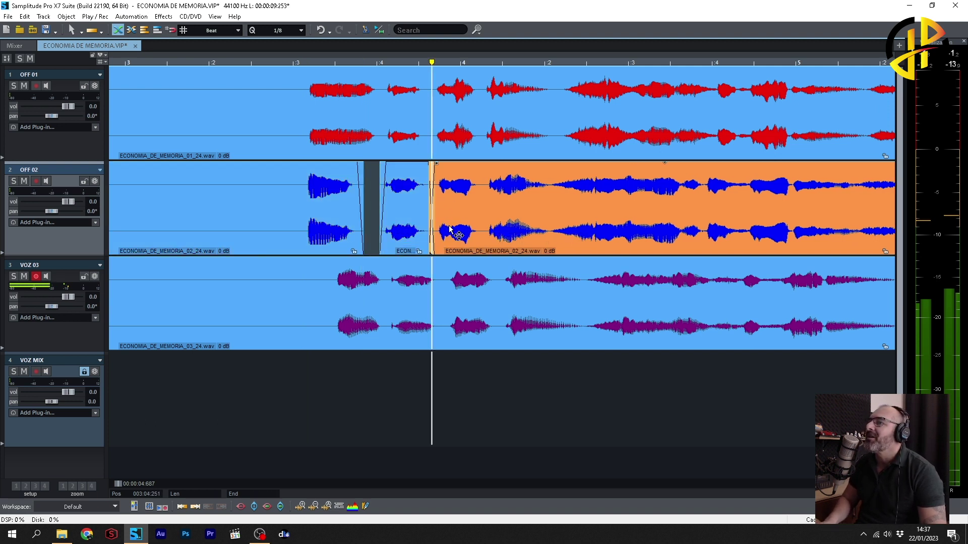
click(486, 194)
key(t)
drag(519, 231, 508, 231)
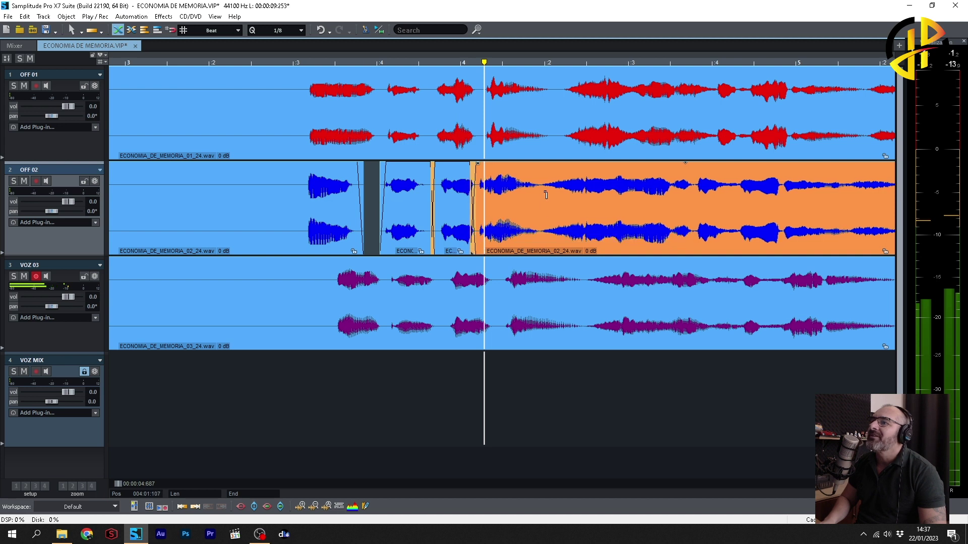
click(545, 195)
key(t)
drag(566, 225, 589, 222)
scroll(600, 217, right, 4)
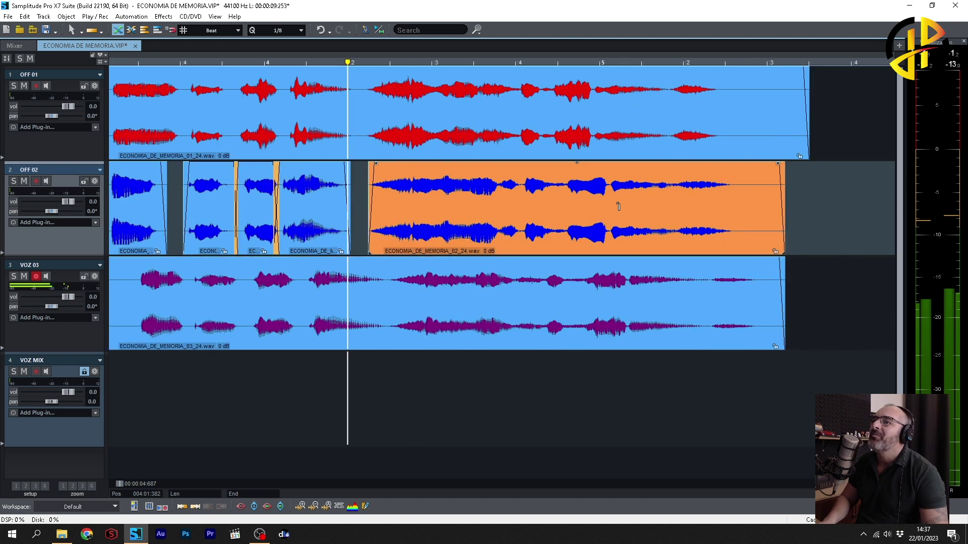
Split the last OFF 02 phrase at its two remaining gaps and align the pieces with the OFF 01 waveform
click(524, 194)
key(t)
drag(537, 222, 565, 229)
click(557, 208)
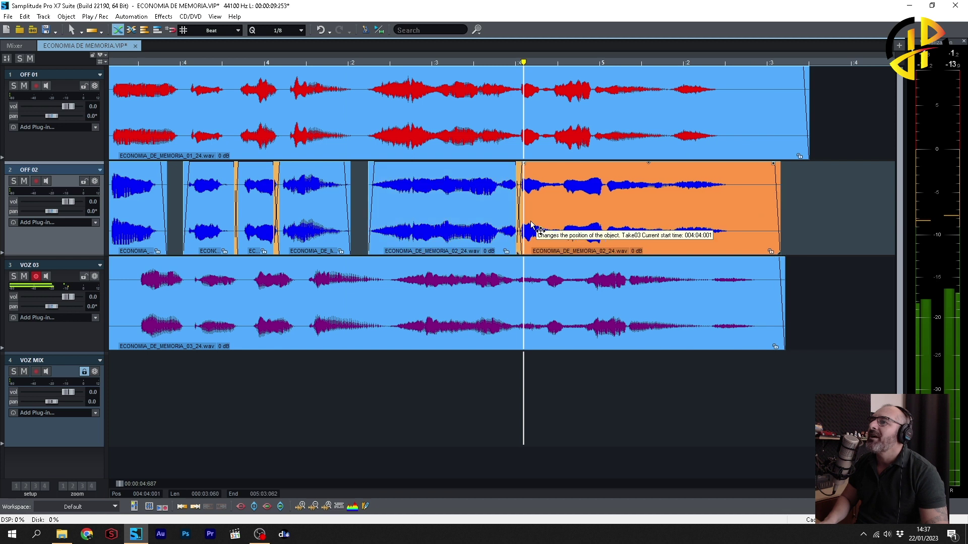
key(t)
Move the VOZ 03 clip to align its first sound with OFF 01 and split it right after that sound
scroll(574, 273, left, 4)
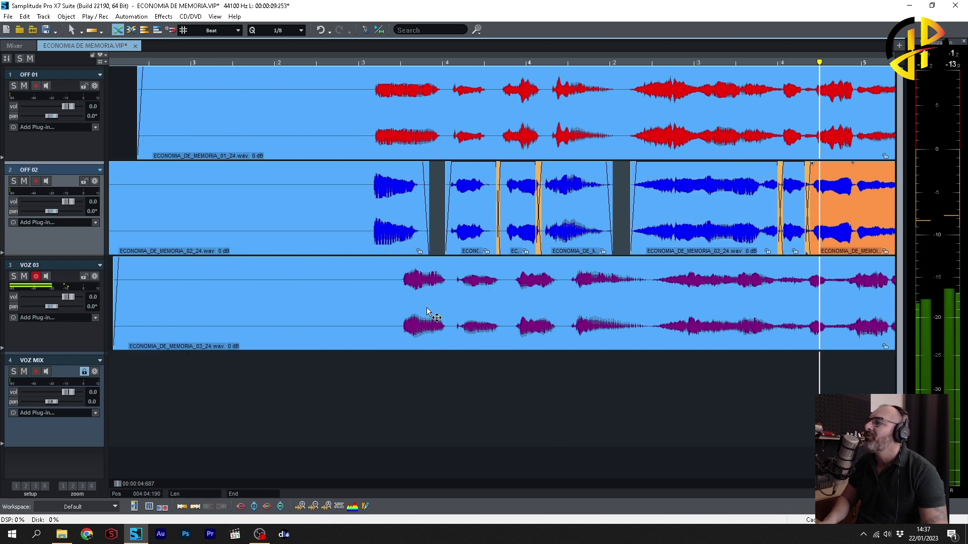
drag(427, 312, 468, 320)
click(421, 299)
key(t)
Split the VOZ 03 clip before its third and fourth sounds and shift the pieces to match the tracks above
click(492, 297)
key(t)
drag(538, 325, 533, 328)
click(549, 303)
key(t)
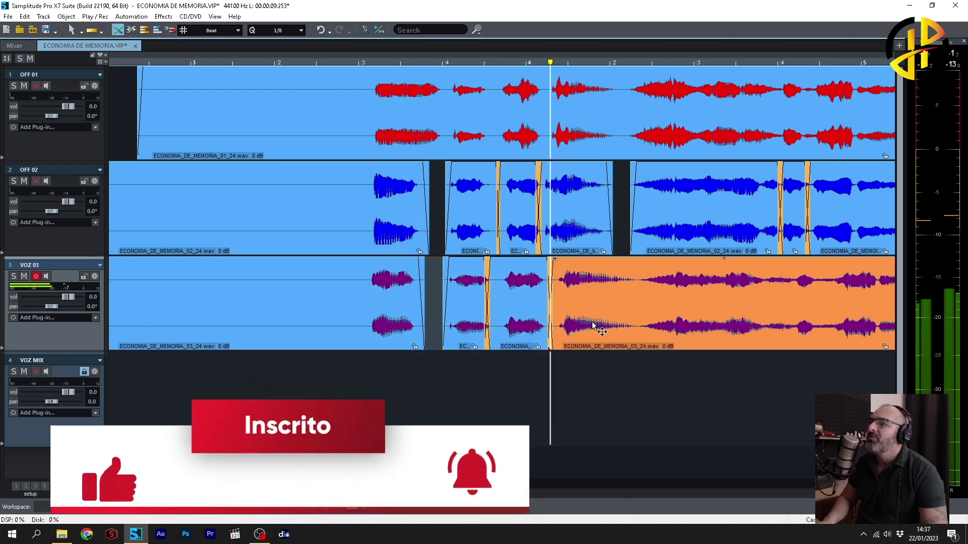
drag(593, 325, 581, 326)
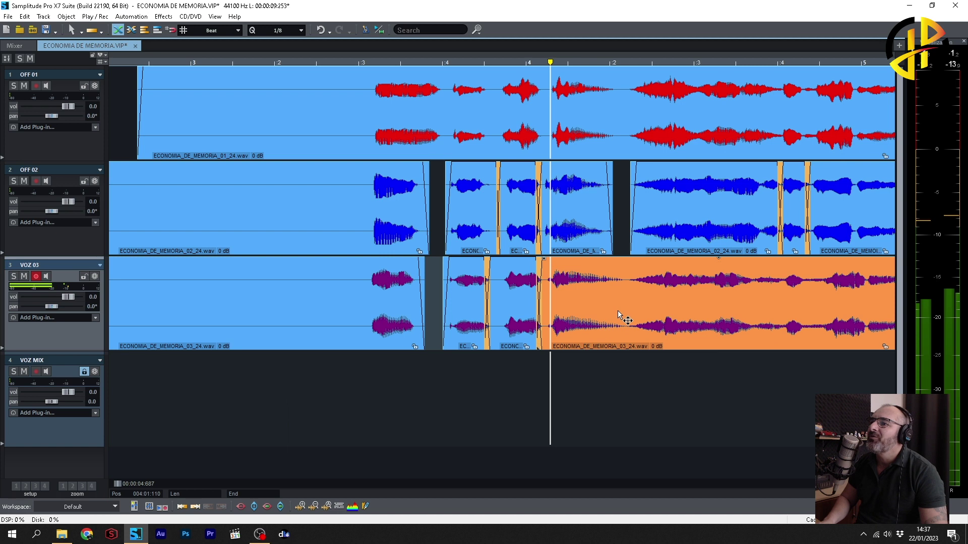
Split the rest of the VOZ 03 clip at its remaining three gaps and align the pieces with OFF 01 and OFF 02
click(617, 295)
key(t)
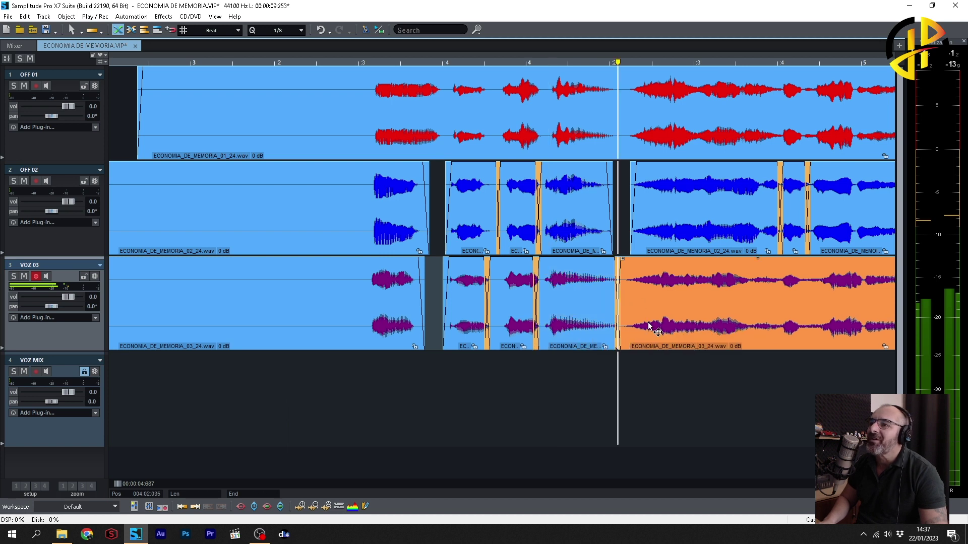
scroll(655, 323, right, 2)
click(515, 297)
key(t)
click(551, 322)
key(t)
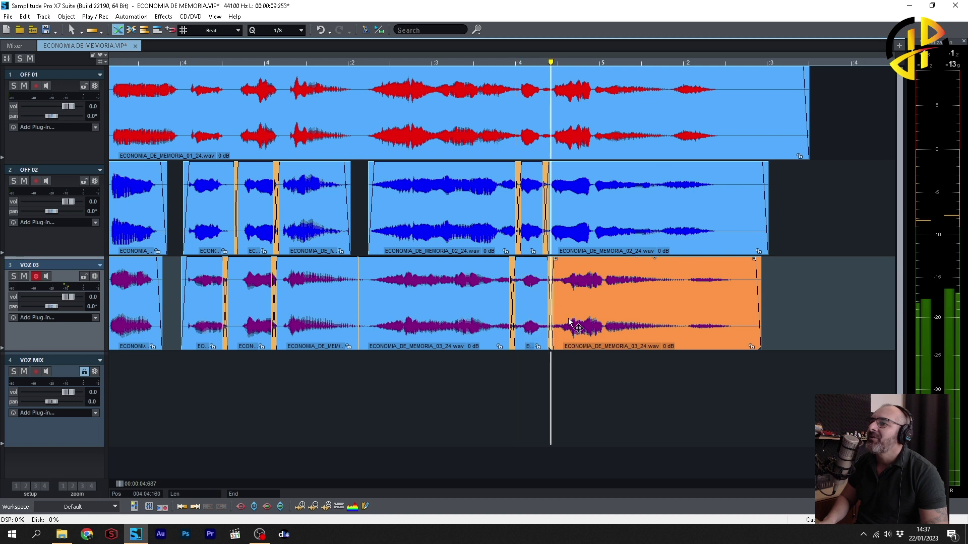
drag(564, 322, 564, 323)
Play the three aligned voice tracks from before the first sound to check their synchronisation
key(ctrl+Down)
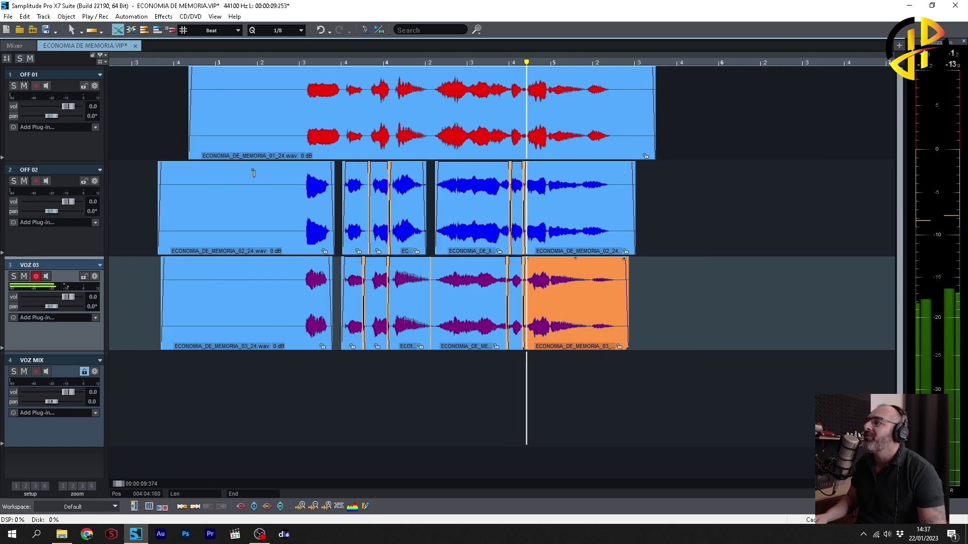
click(173, 97)
key(space)
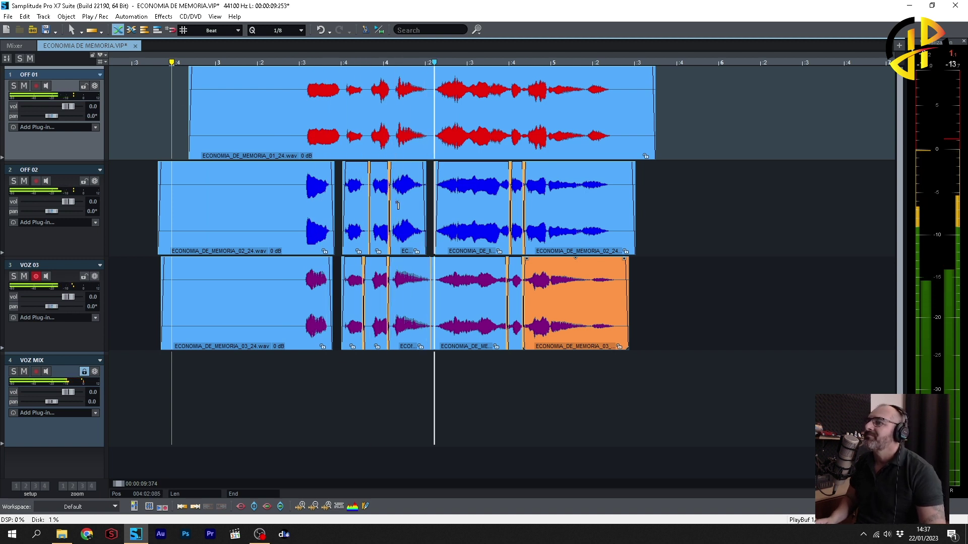
key(space)
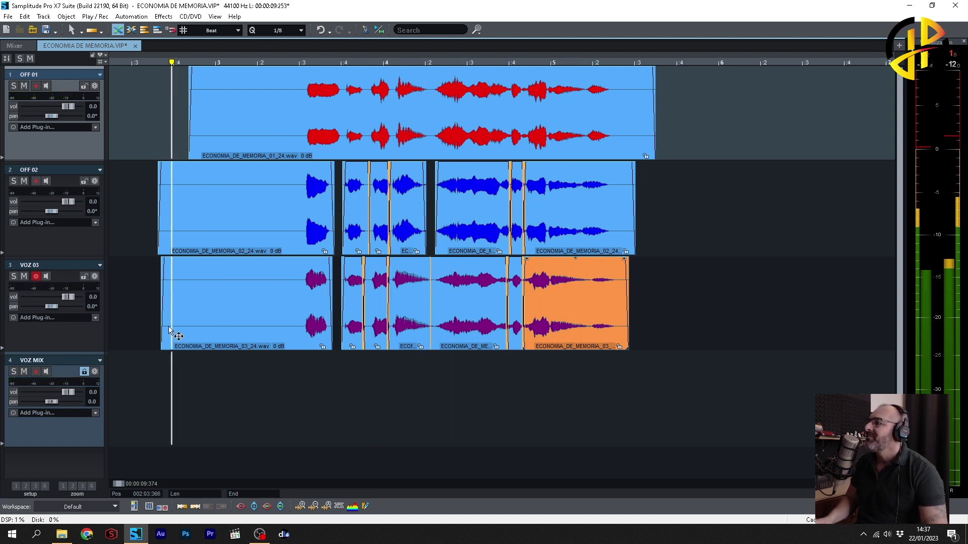
Trim the leading silence of the first VOZ 03 clip to start at about 003:02:347, and save the project
click(171, 336)
drag(163, 348, 295, 349)
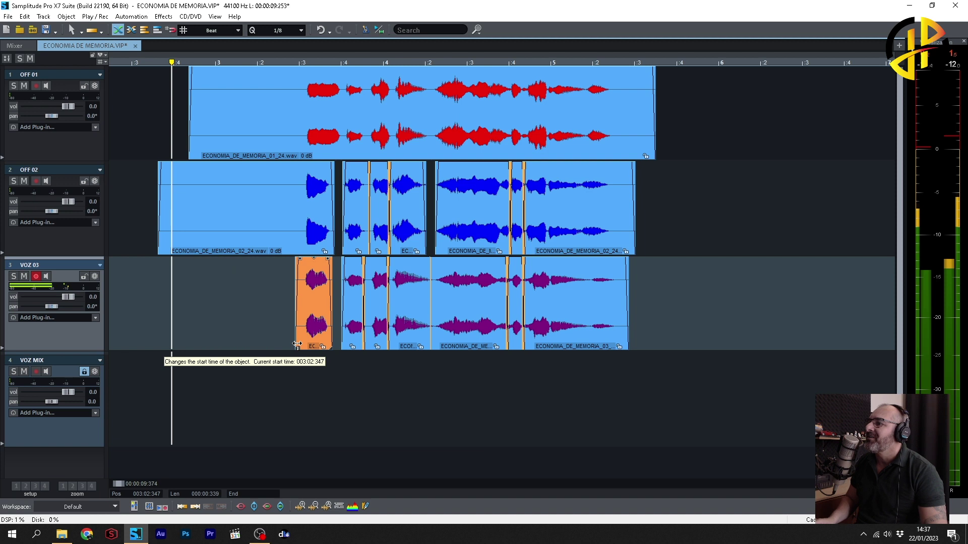
key(ctrl+s)
Play back the aligned voices and check the levels of the tracks, VOZ MIX and the master in the mixer
click(11, 46)
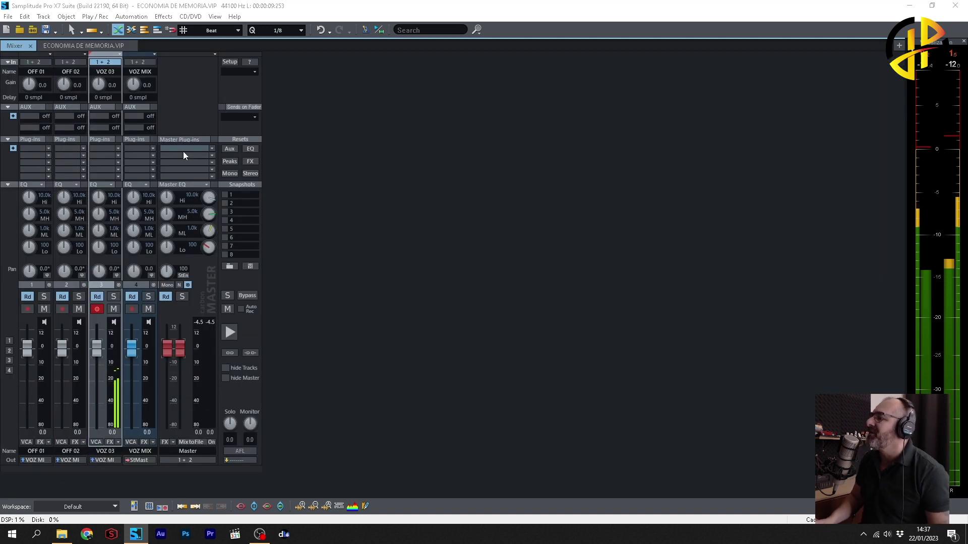
key(space)
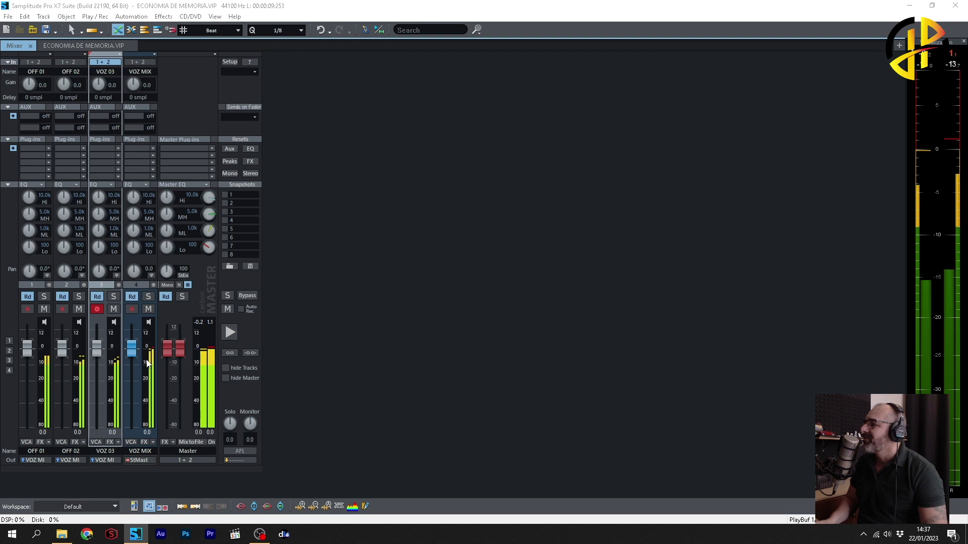
key(space)
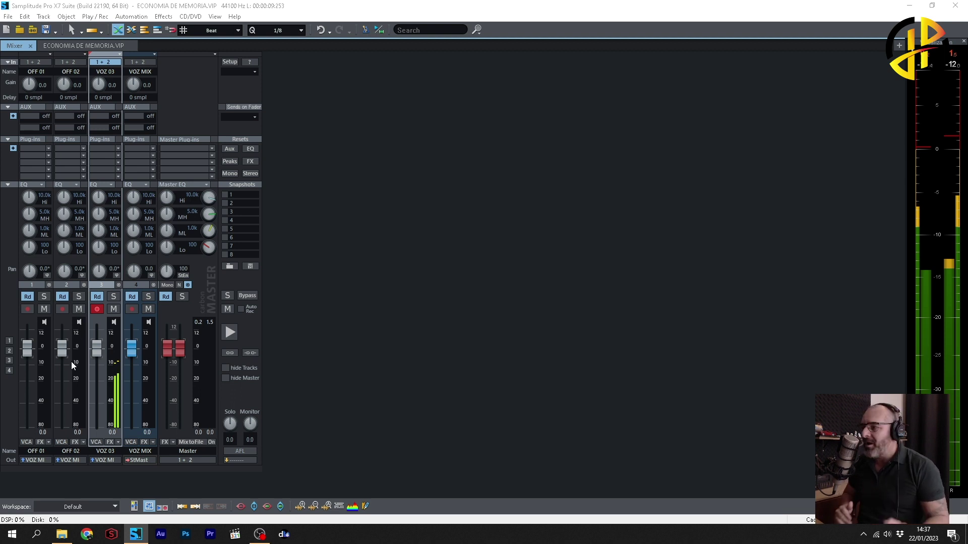
key(space)
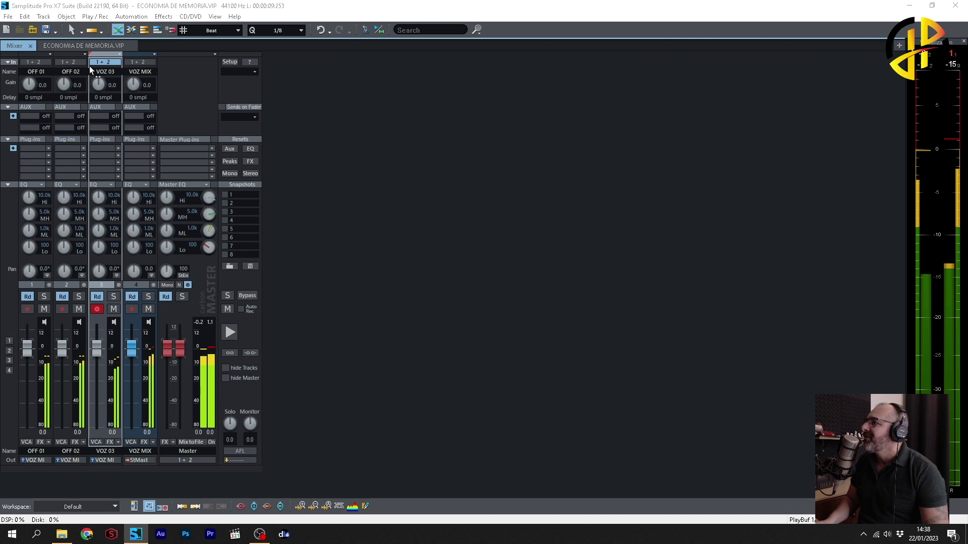
Lower the object volume of all VOZ 03 and OFF 02 clips slightly, and trim the silence before the first OFF 02 sound
click(77, 45)
drag(270, 327, 633, 321)
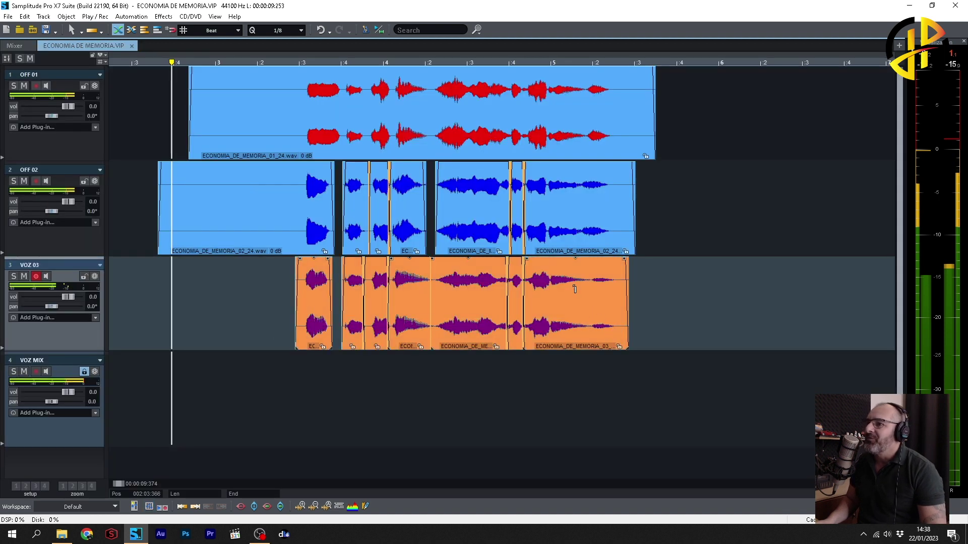
click(576, 257)
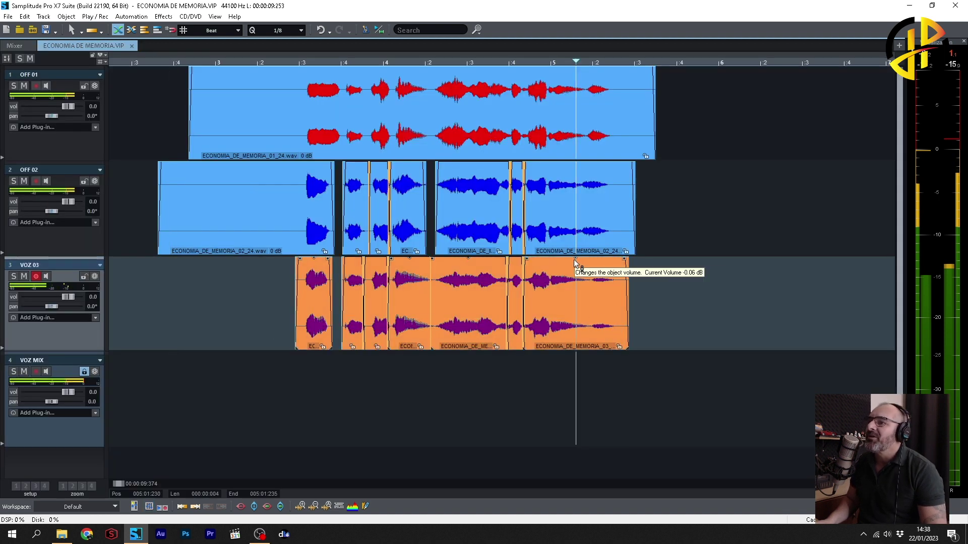
drag(160, 244, 581, 171)
click(249, 231)
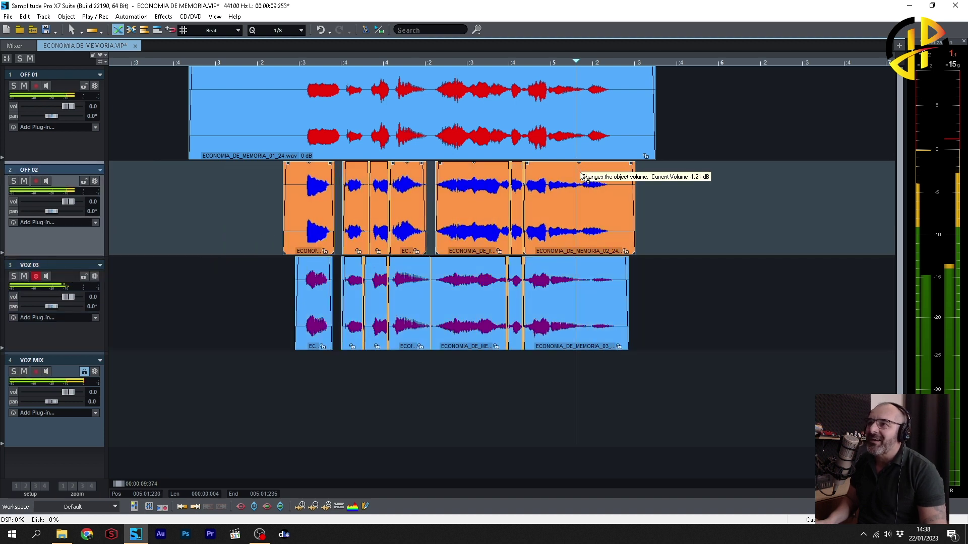
Trim the leading silence of the OFF 01 clip and lower its object volume to -2.5 dB
click(206, 157)
drag(192, 164, 301, 159)
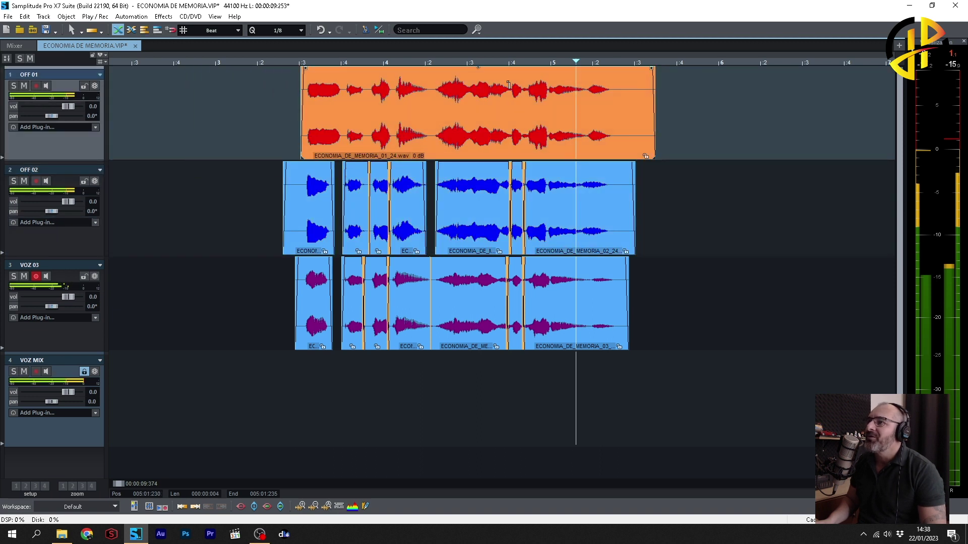
drag(479, 70, 482, 88)
Play back the voices while checking the mixer levels, and lower the object volume of all VOZ 03 clips slightly
click(240, 99)
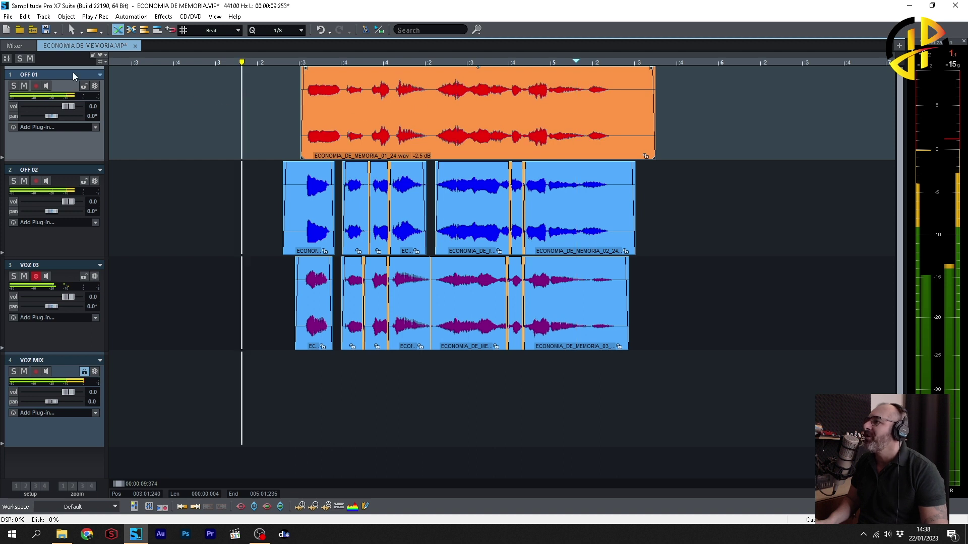
click(14, 45)
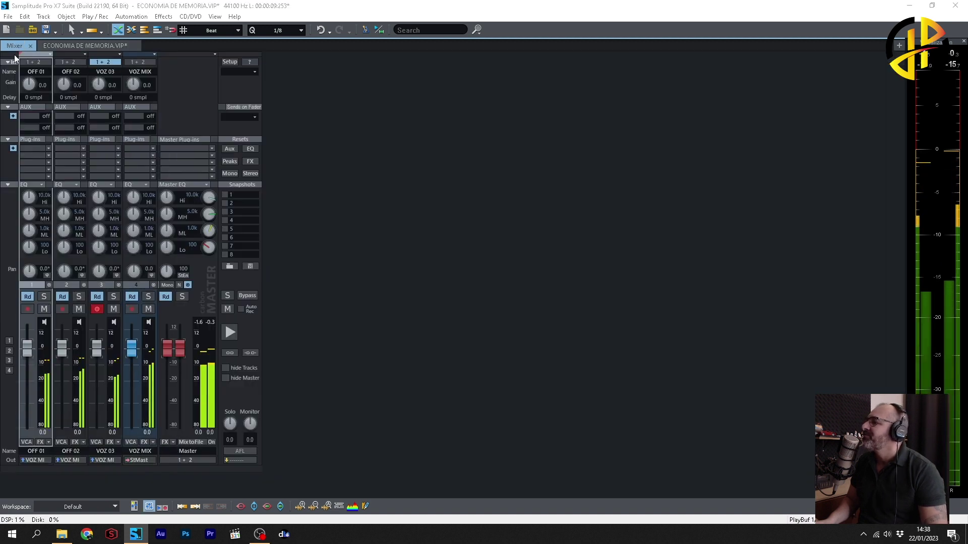
click(75, 45)
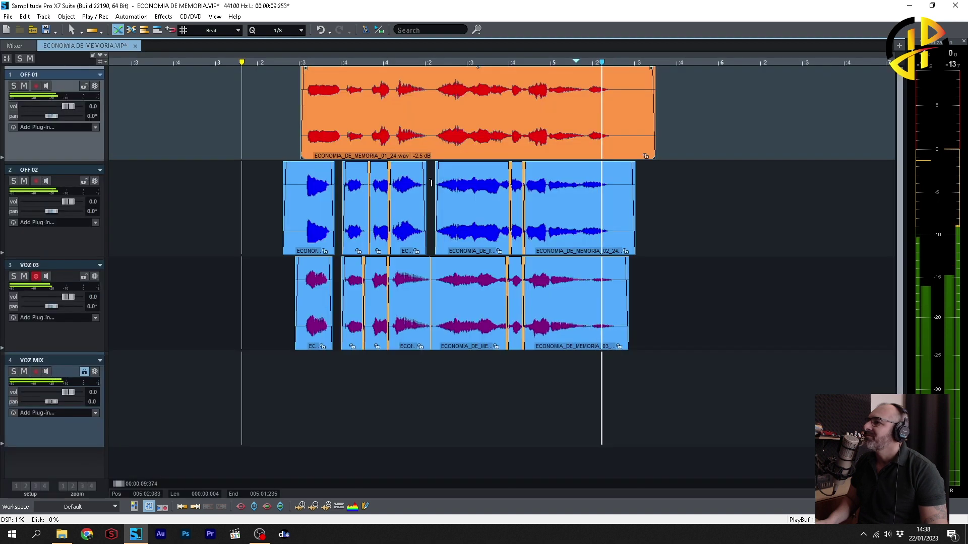
drag(276, 319, 655, 319)
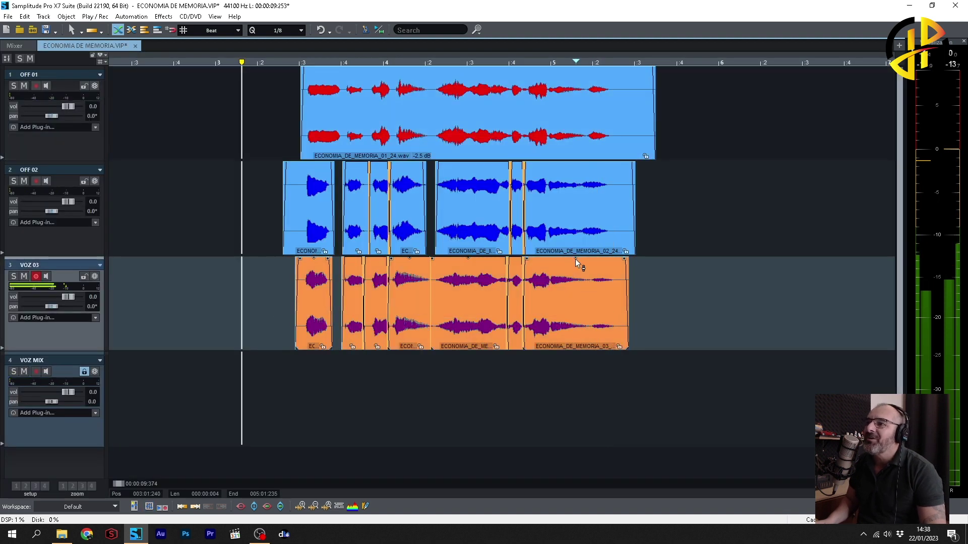
click(257, 316)
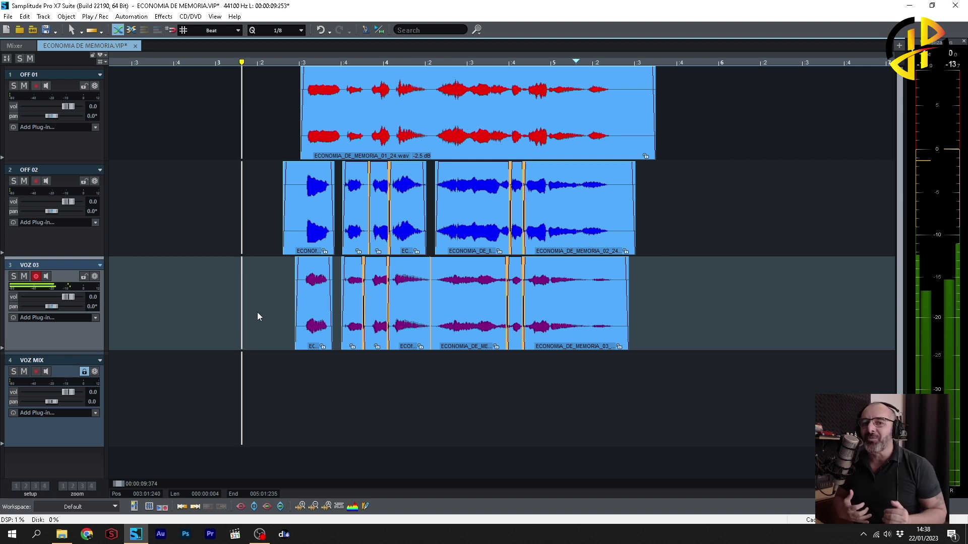
Load the OFF TOP HITS.TRK effect preset into the VOZ MIX submix bus
click(13, 46)
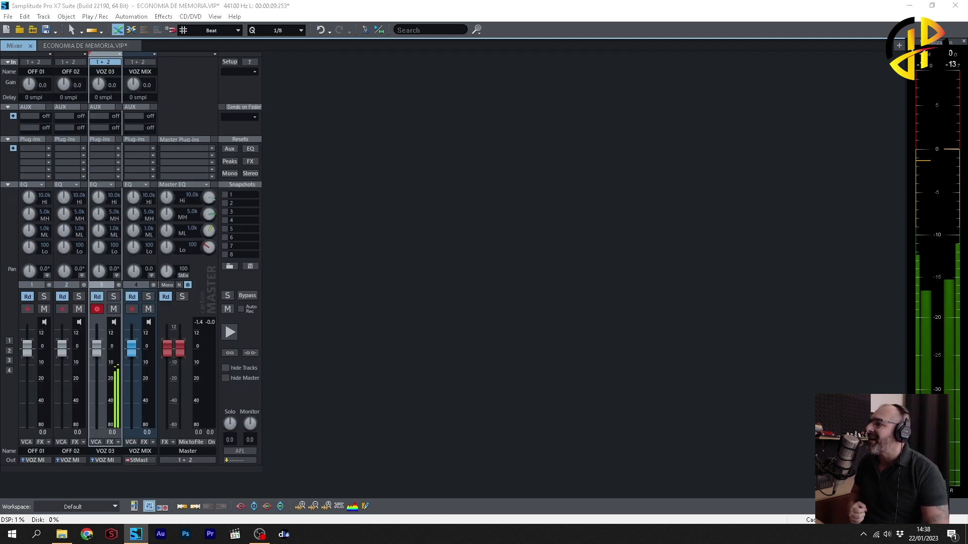
click(139, 139)
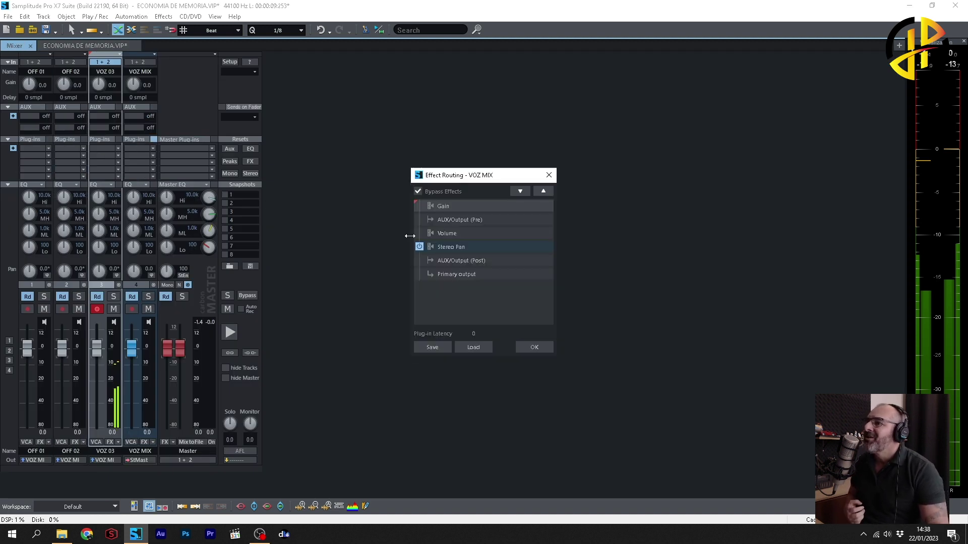
click(473, 347)
click(427, 275)
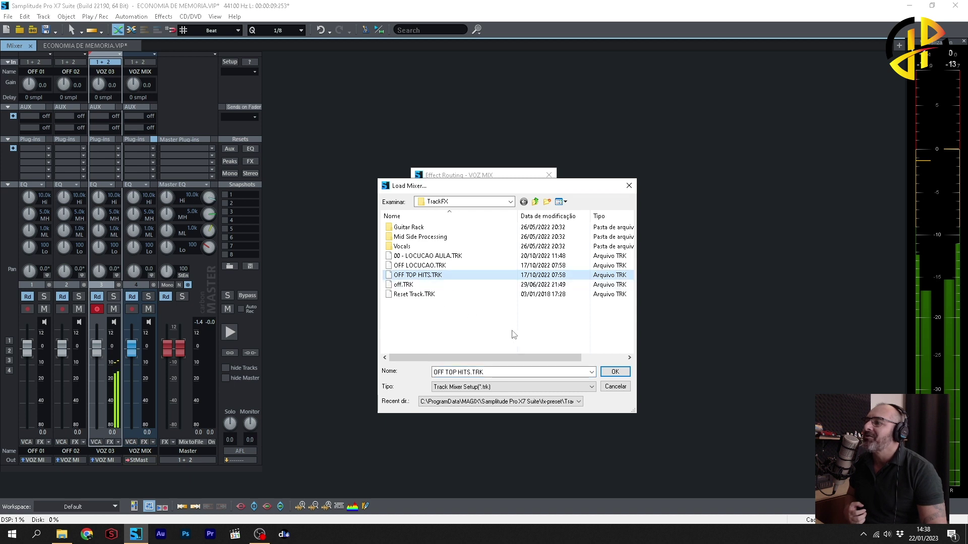
click(615, 375)
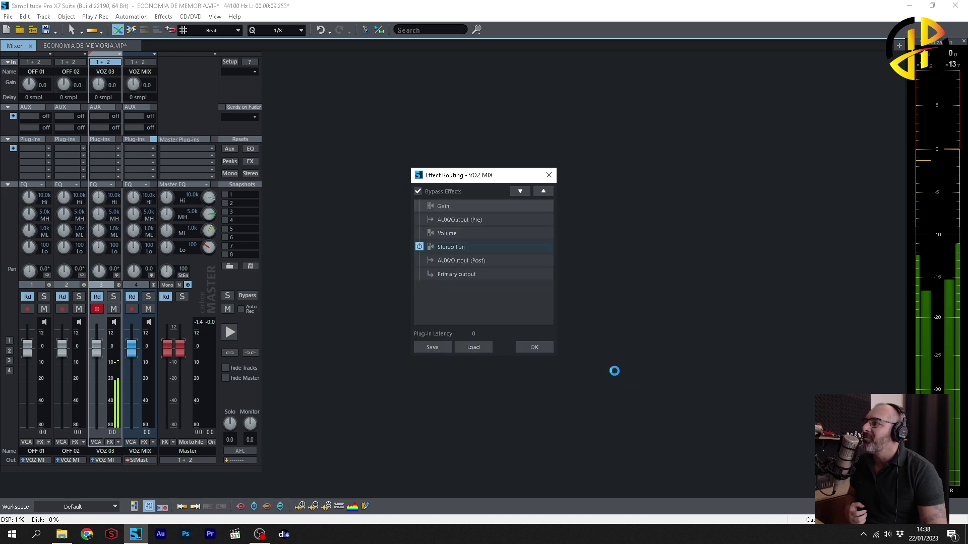
click(527, 349)
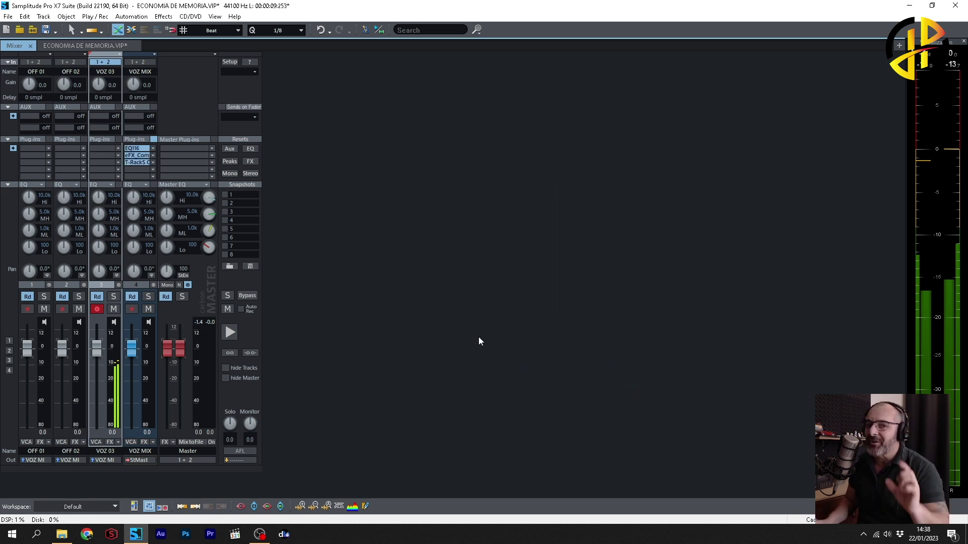
Play back through the VOZ MIX effects and lower the object volume of all voice clips, bringing OFF 01 to -4.6 dB
key(space)
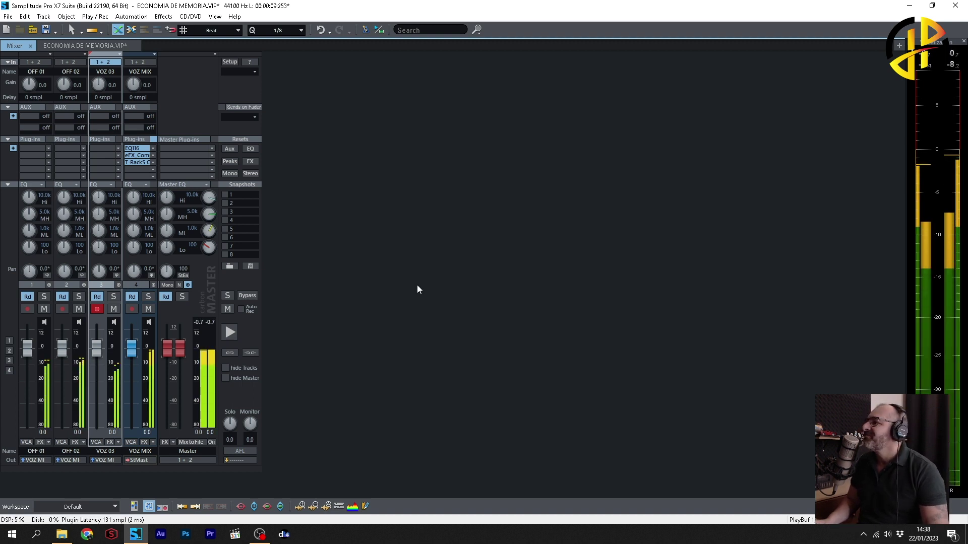
click(91, 46)
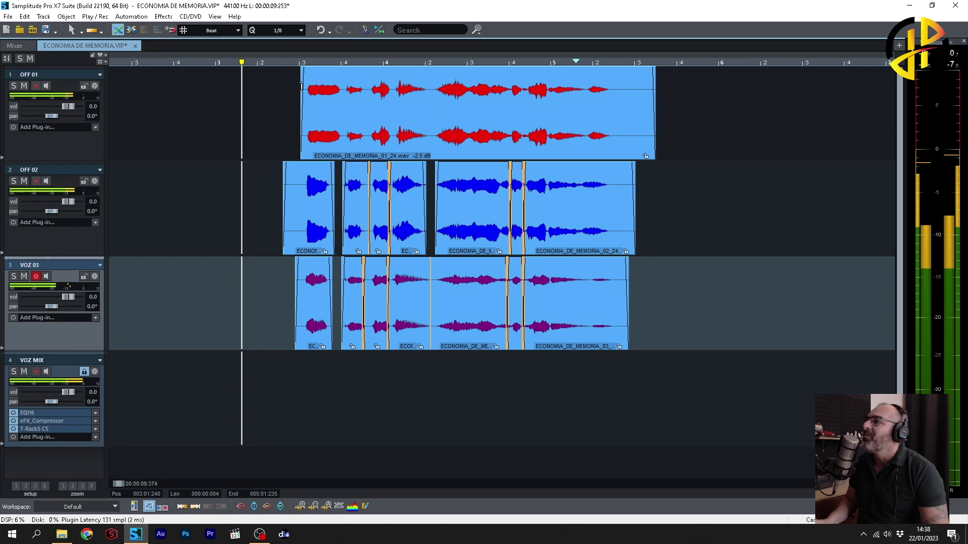
drag(279, 130, 600, 315)
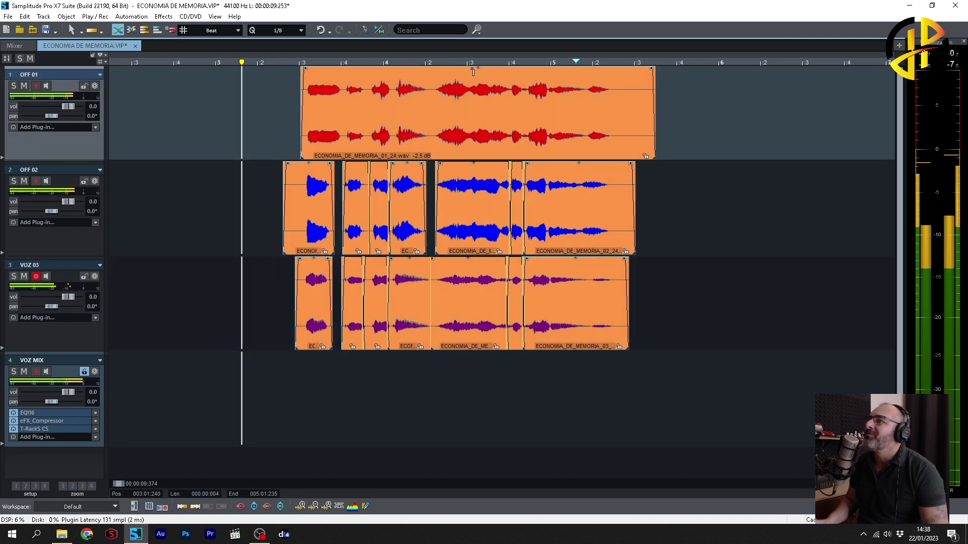
drag(477, 69, 476, 75)
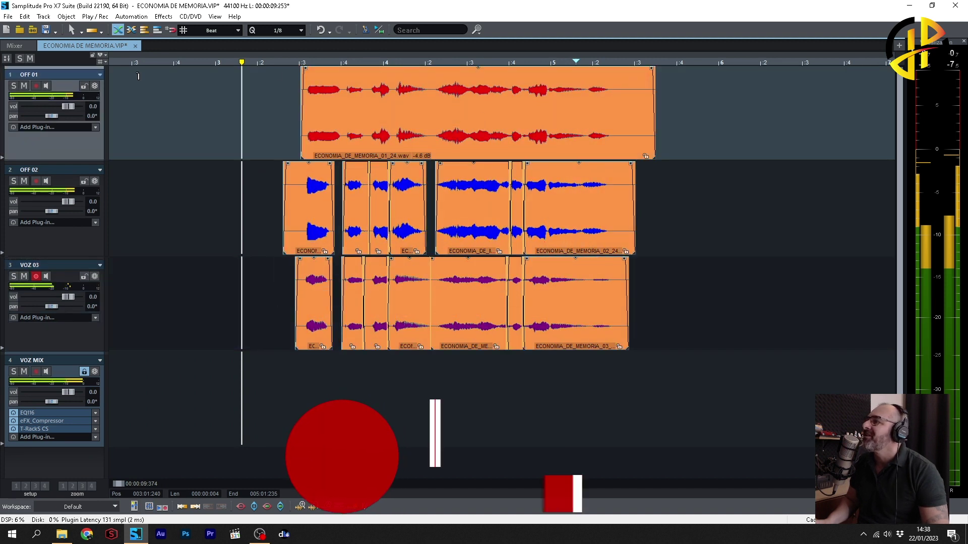
Lower the VOZ MIX channel volume to about -3.1 dB in the mixer while the voices play
click(14, 46)
mouse_move(131, 346)
mouse_down()
mouse_move(135, 366)
mouse_move(135, 358)
mouse_up()
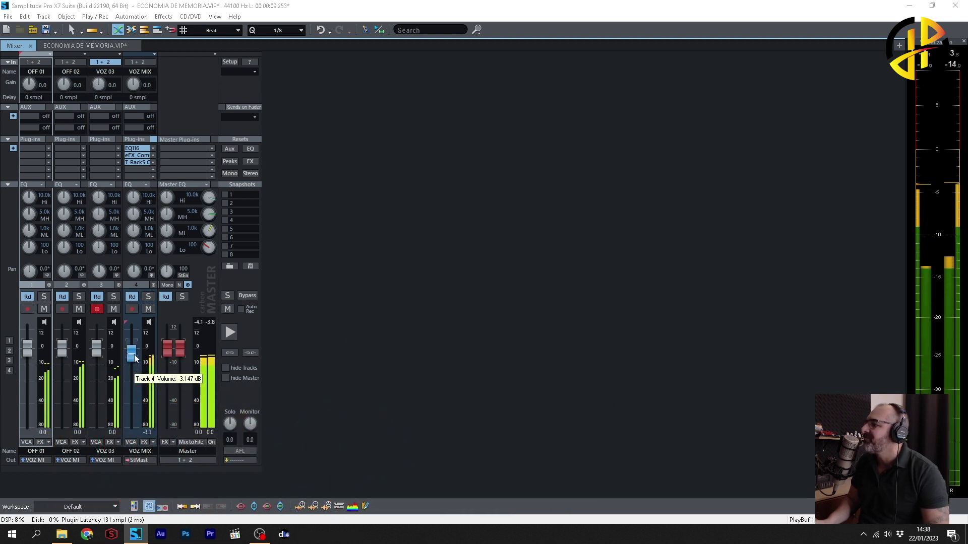
key(space)
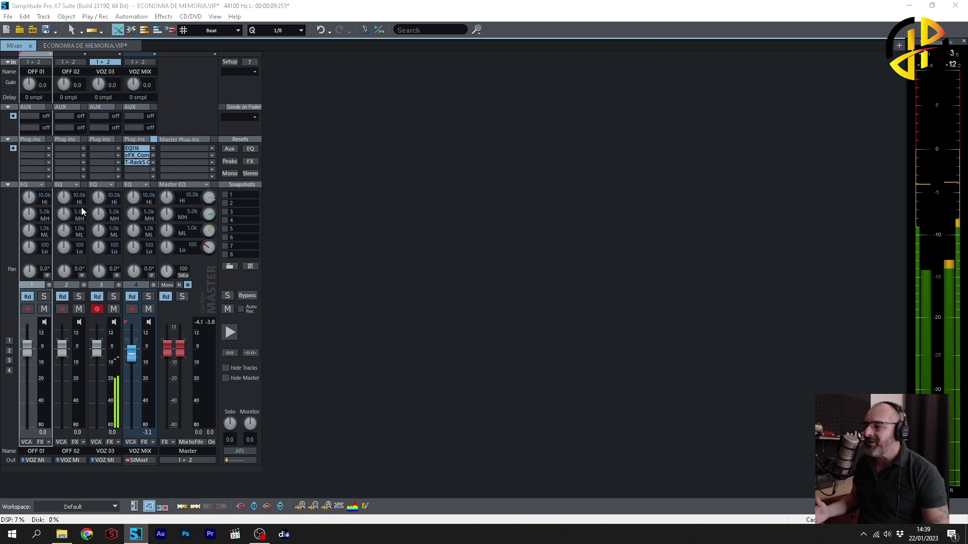
Bypass the VOZ MIX plug-ins and play back the dry voices from about 003:02:258
click(151, 140)
click(63, 47)
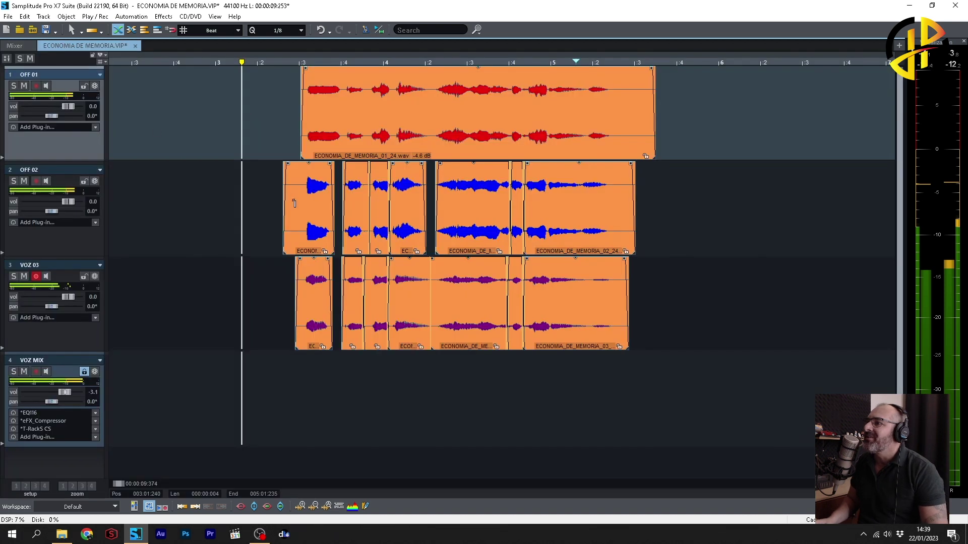
click(286, 104)
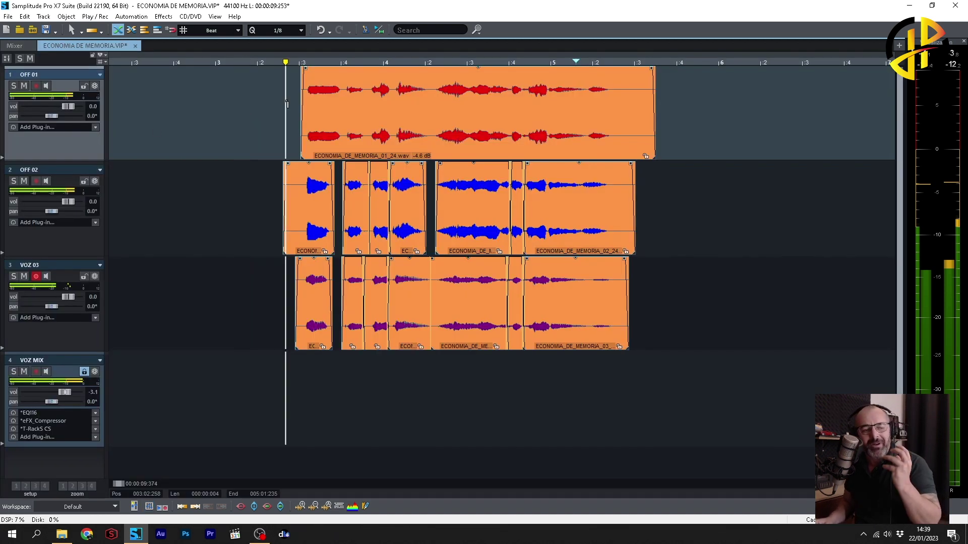
key(space)
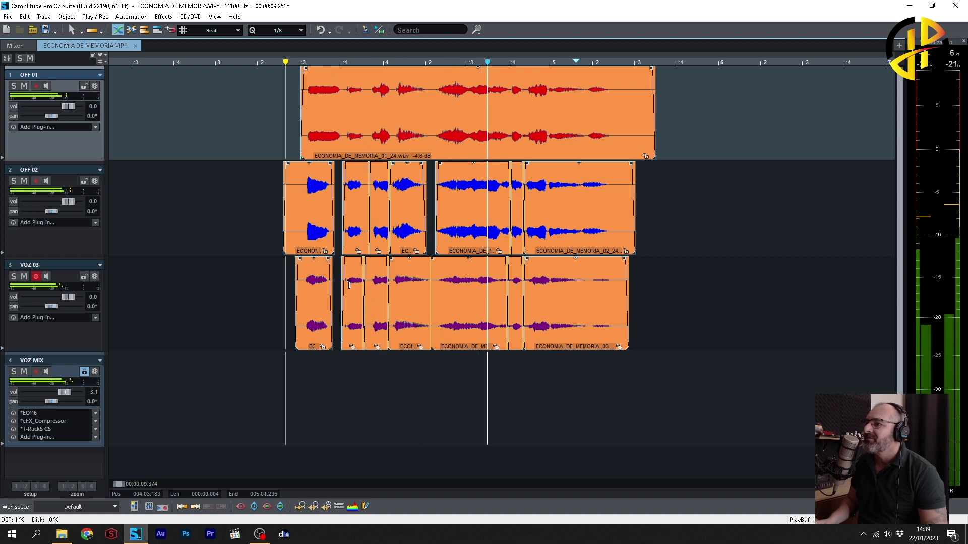
key(space)
Raise the object volume of all OFF 02 clips slightly and of the OFF 01 clip to -3.1 dB, checking the balance by playback
click(255, 228)
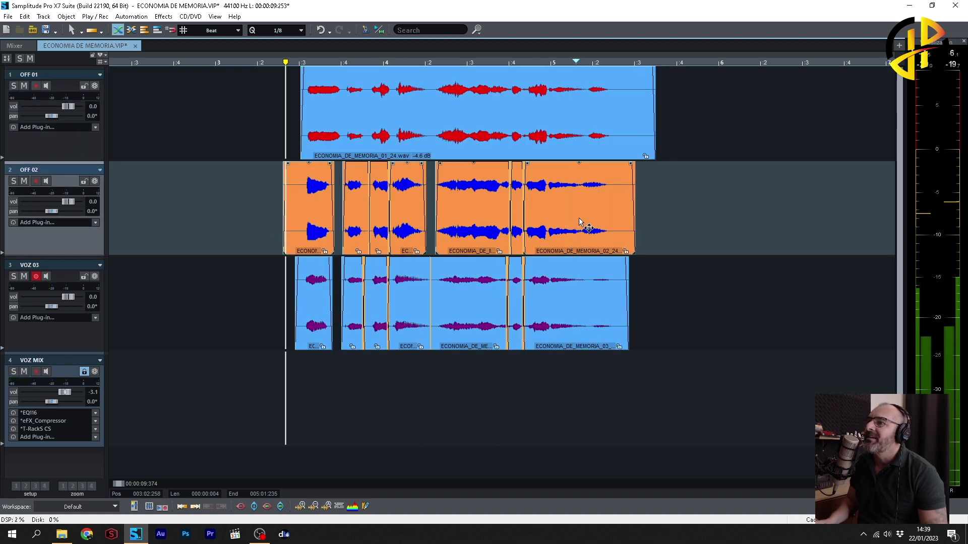
key(space)
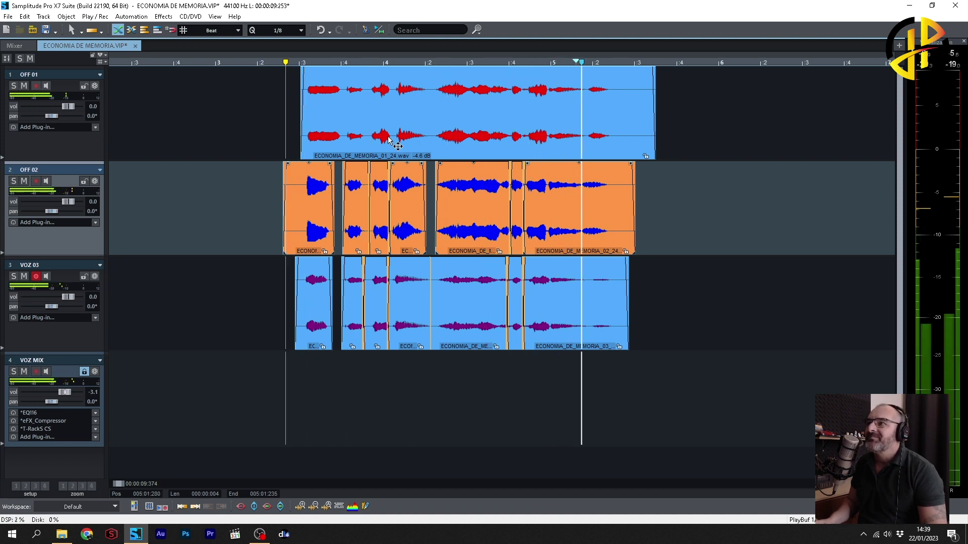
key(space)
click(493, 104)
drag(485, 71, 480, 59)
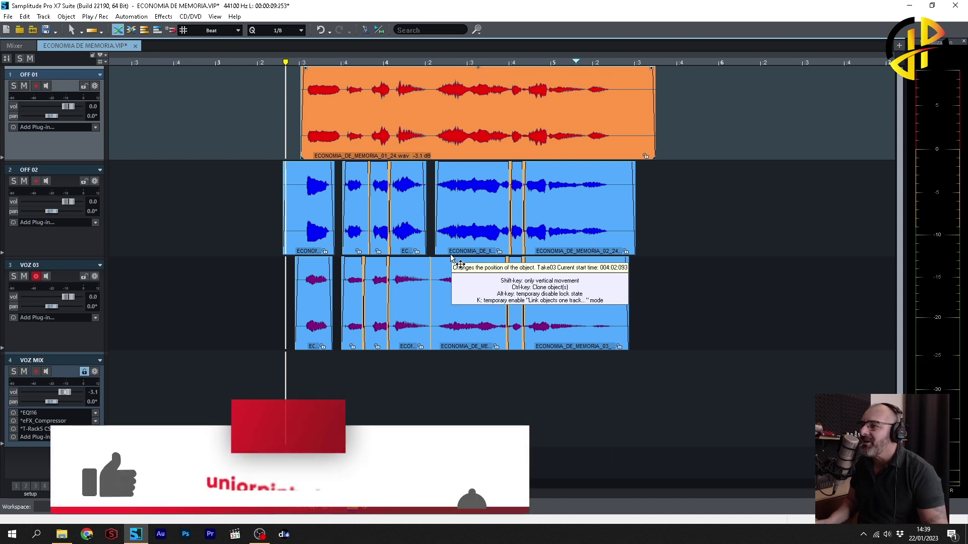
key(space)
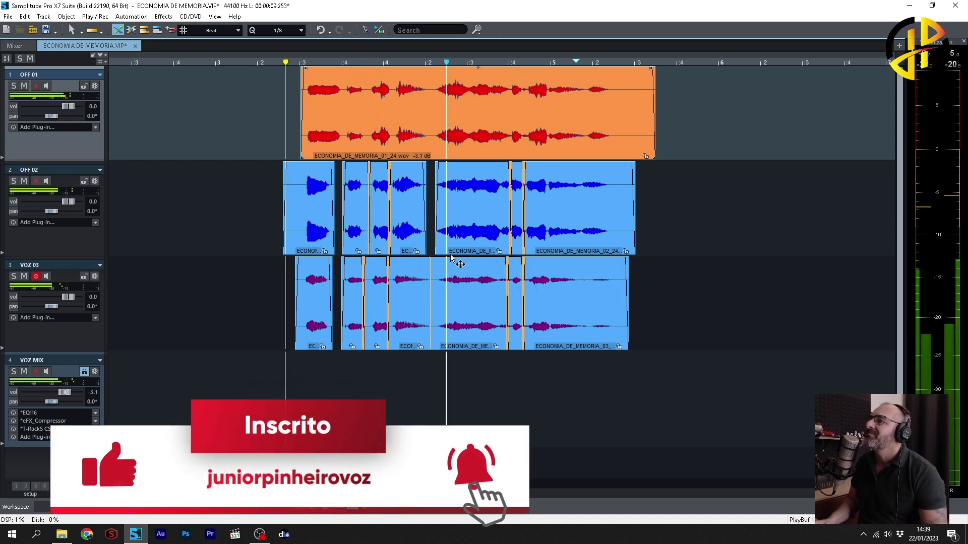
key(space)
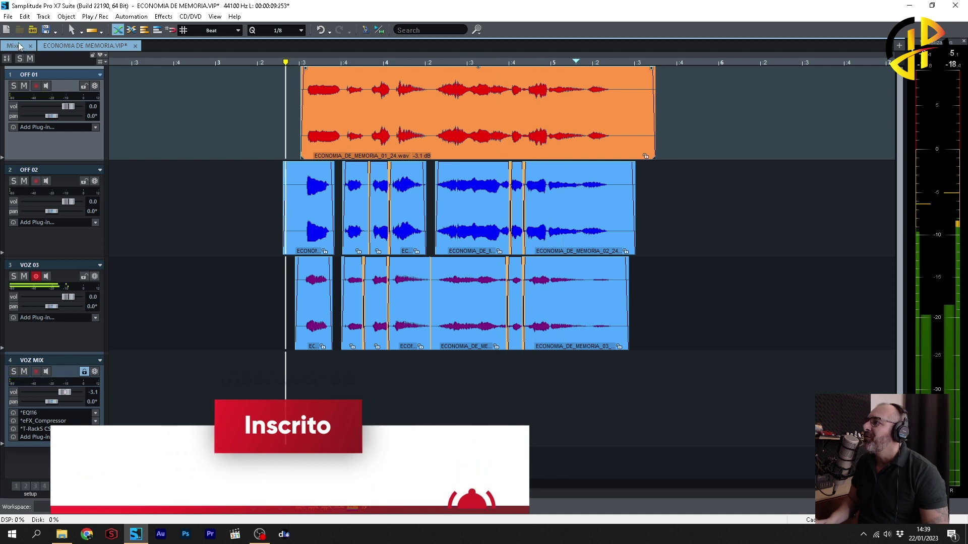
Compare playback in the mixer with the VOZ MIX plug-ins enabled and bypassed
key(m)
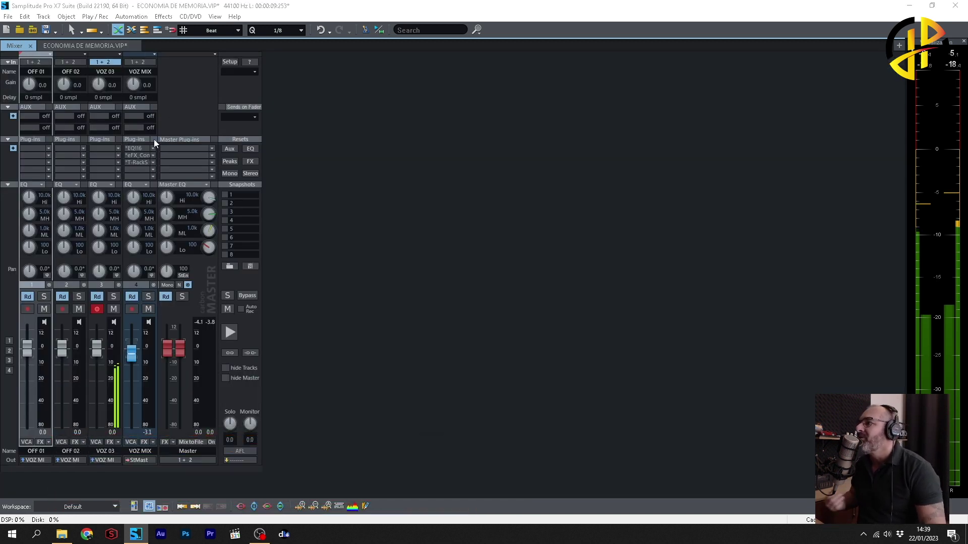
click(153, 140)
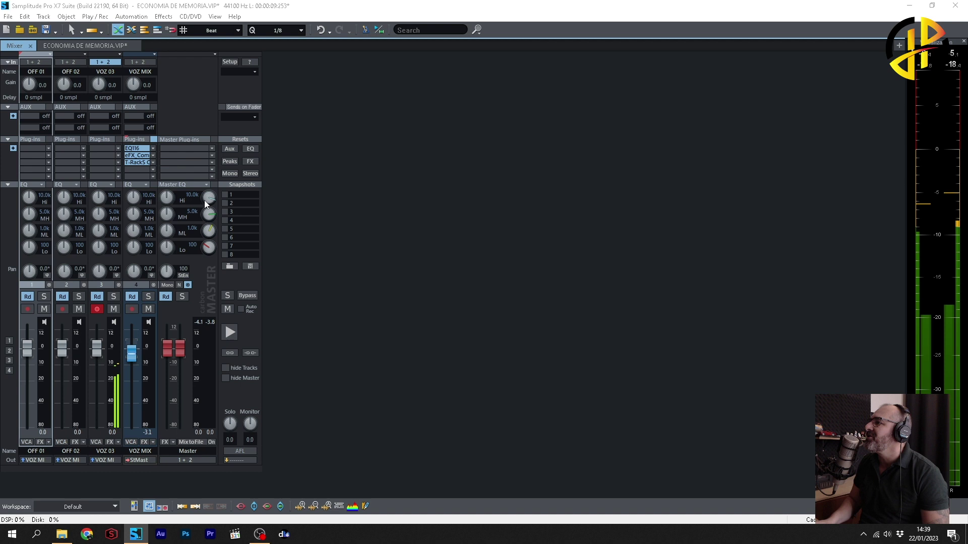
key(space)
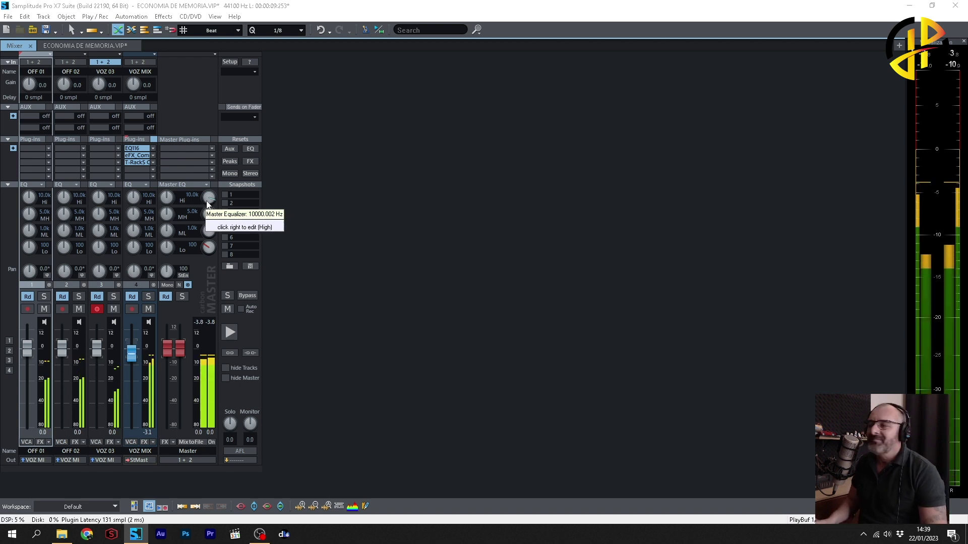
key(space)
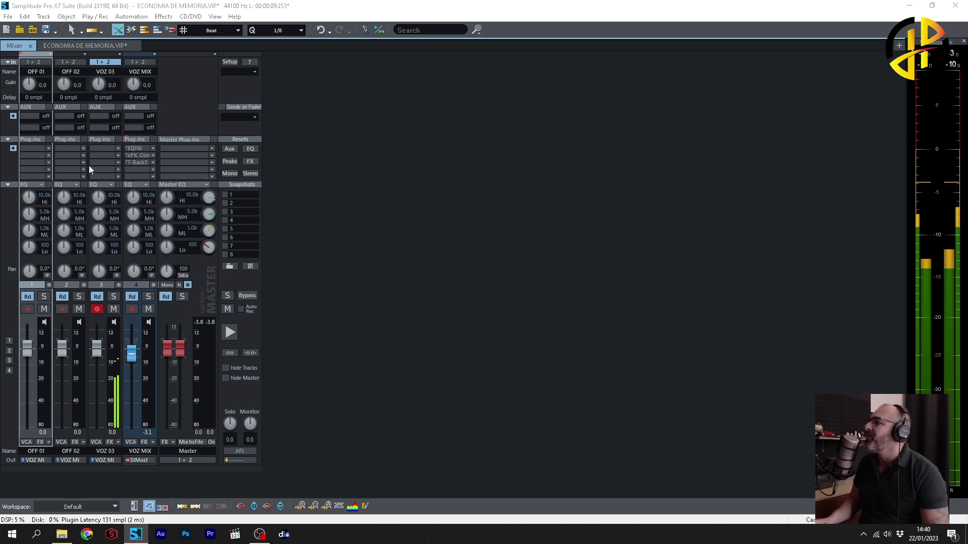
key(space)
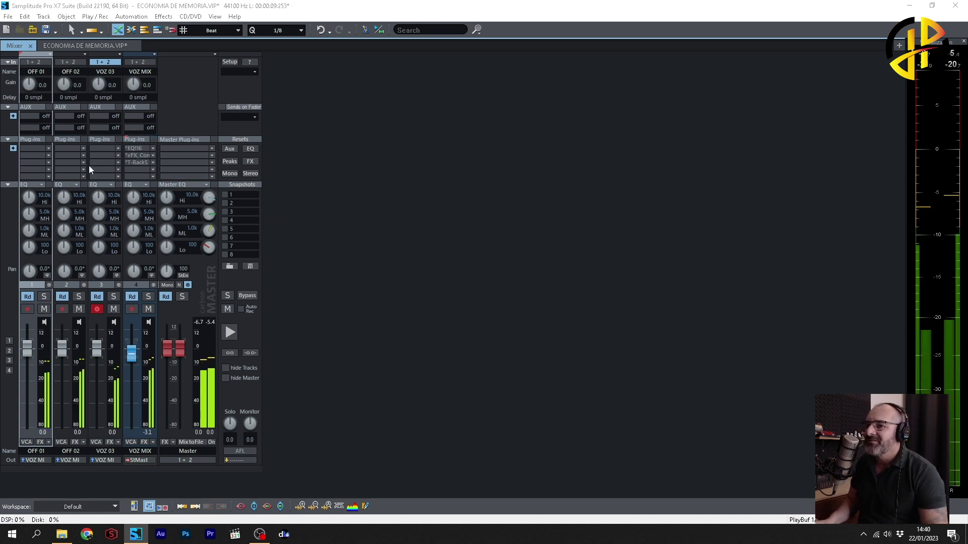
key(space)
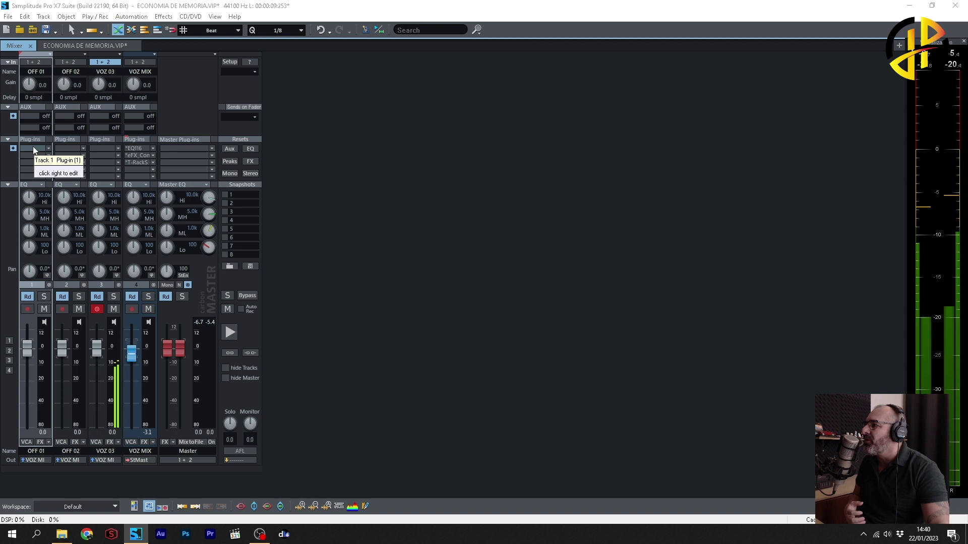
Find the EQ116 equalizer in the plug-in browser and add it to the OFF 01 track
click(33, 146)
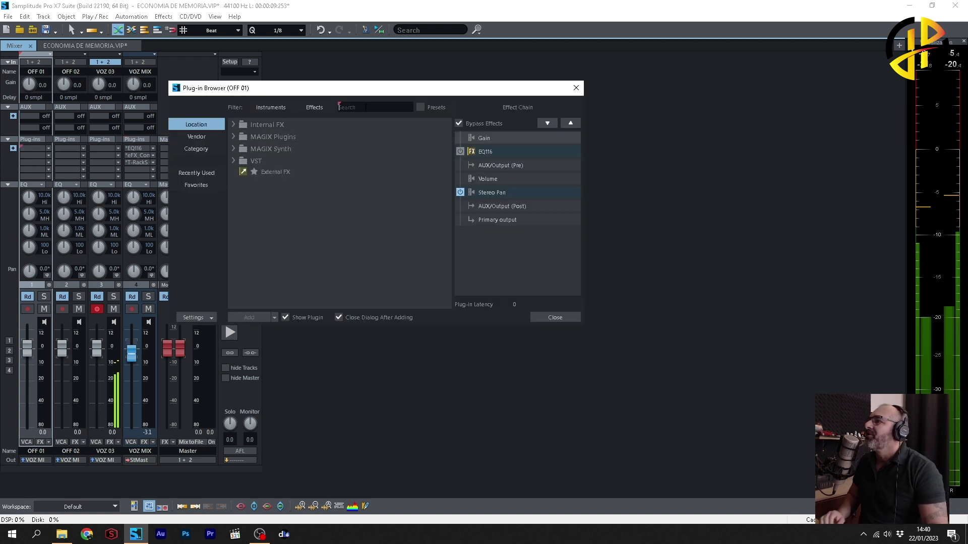
click(366, 108)
text(EQ)
double_click(275, 137)
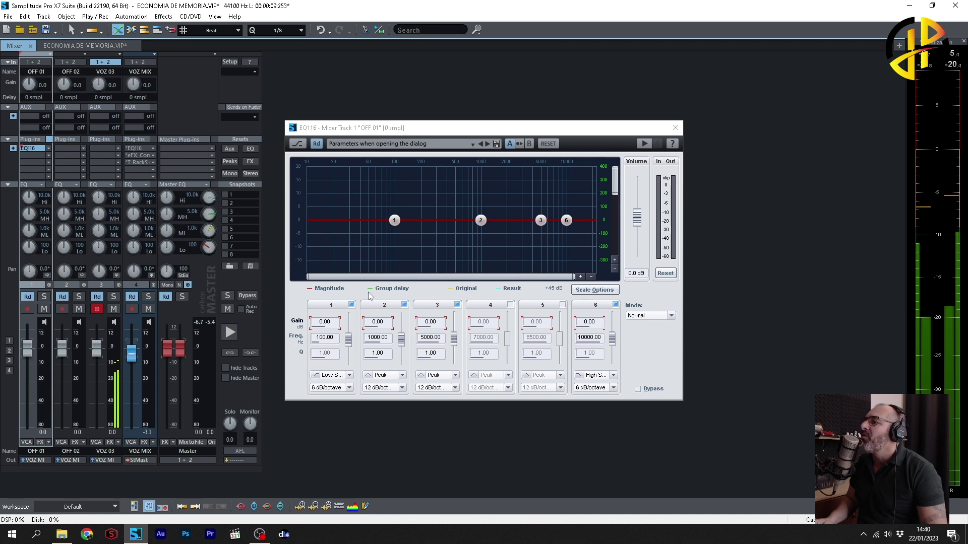
Set EQ116 band 1 to High Pass at about 82 Hz, and boost band 6 by about 6.2 dB at about 7778 Hz
click(350, 375)
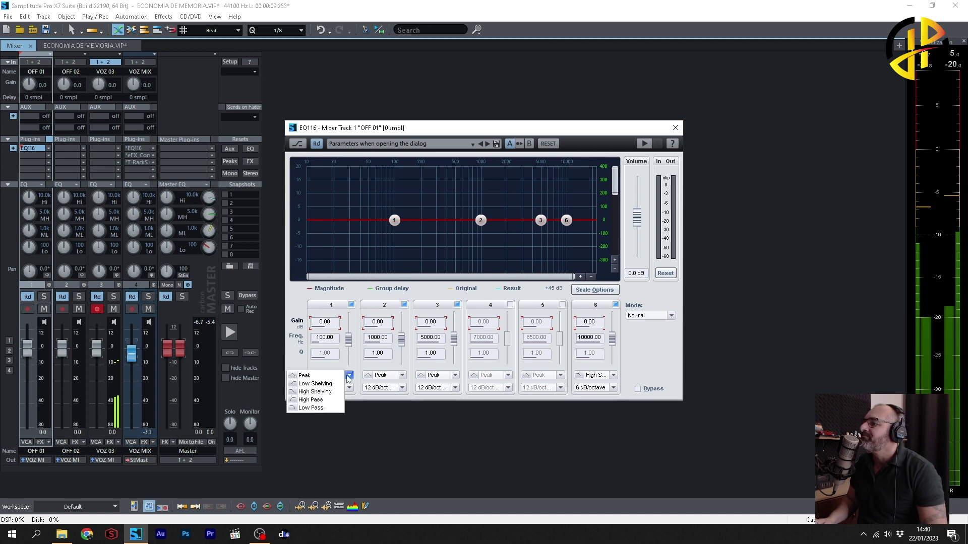
click(326, 401)
drag(394, 222, 387, 224)
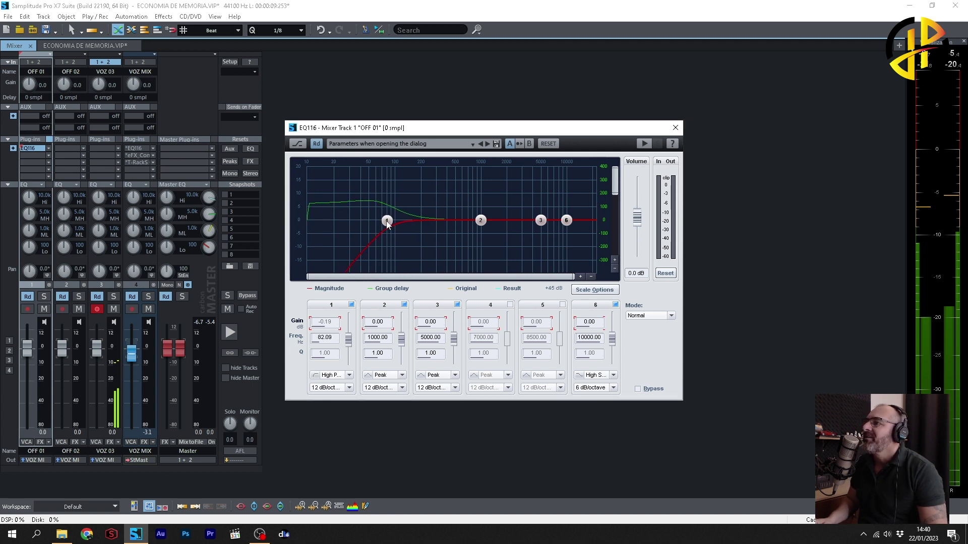
drag(567, 221, 558, 203)
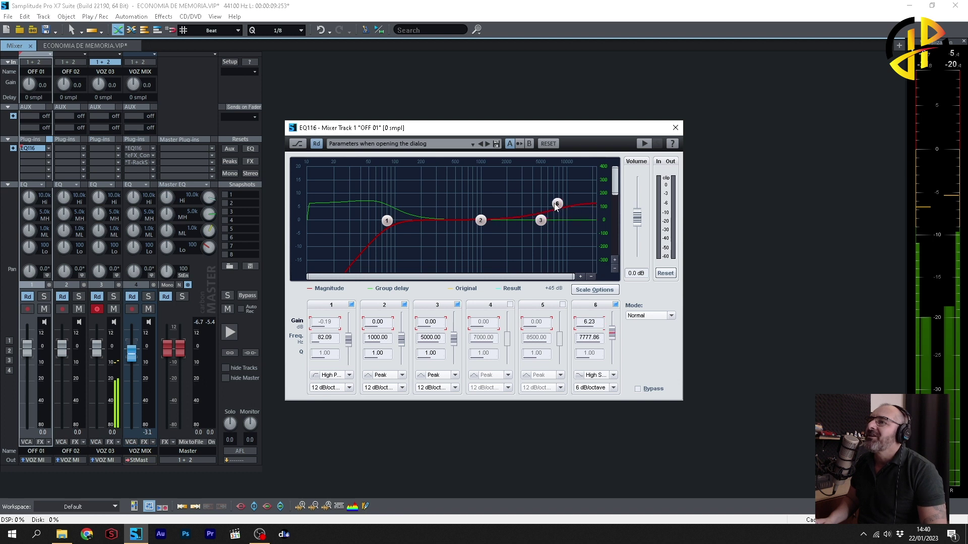
Close the OFF 01 equalizer, find EQ116 in the plug-in browser and add it to the OFF 02 track
click(674, 129)
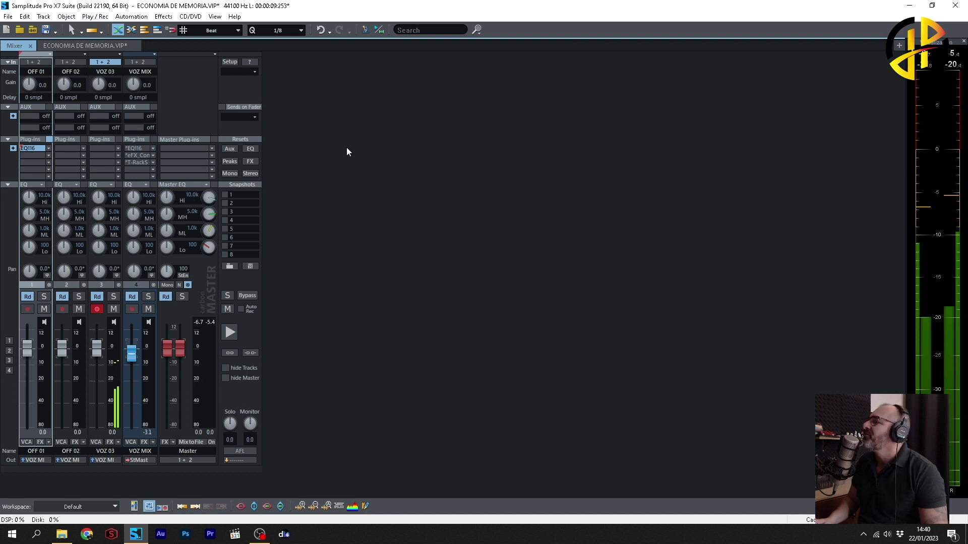
click(68, 152)
click(576, 88)
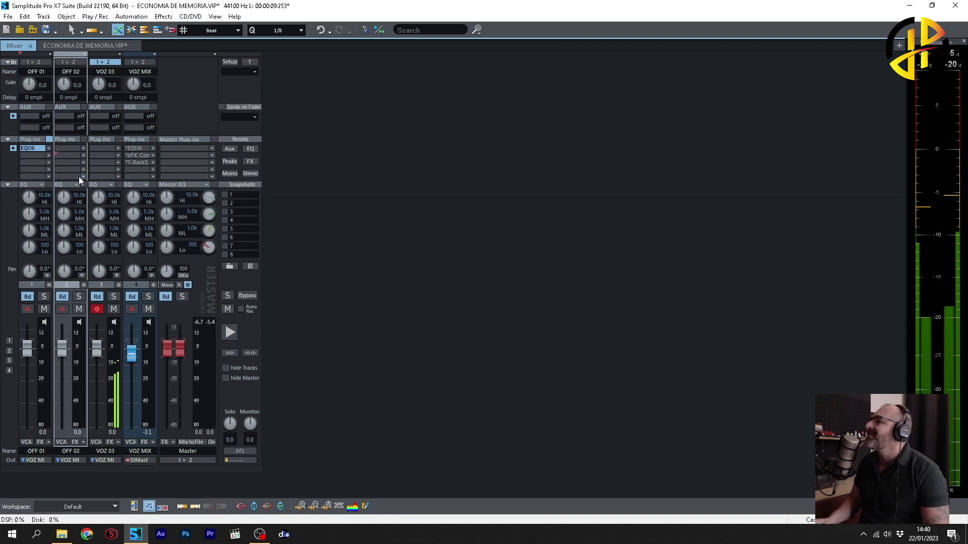
click(68, 149)
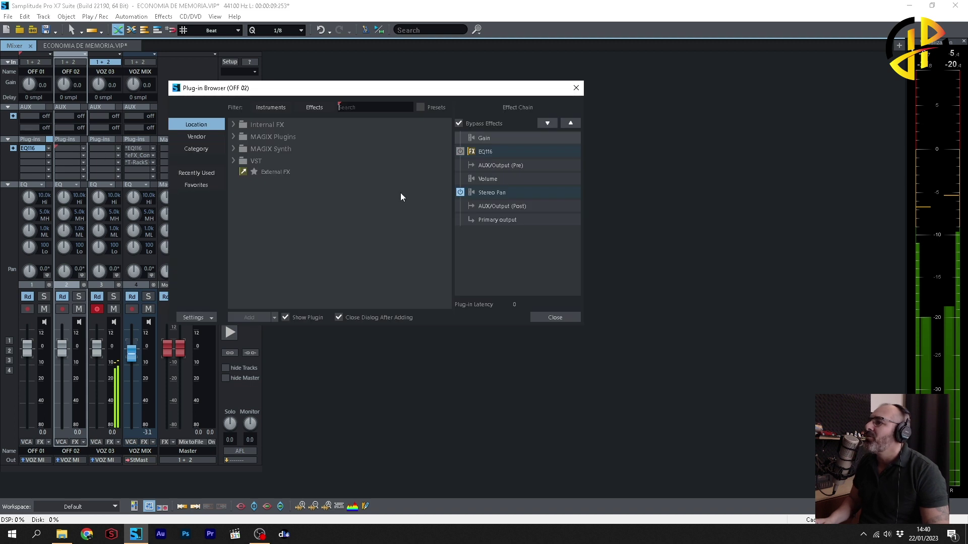
click(360, 108)
text(EQ)
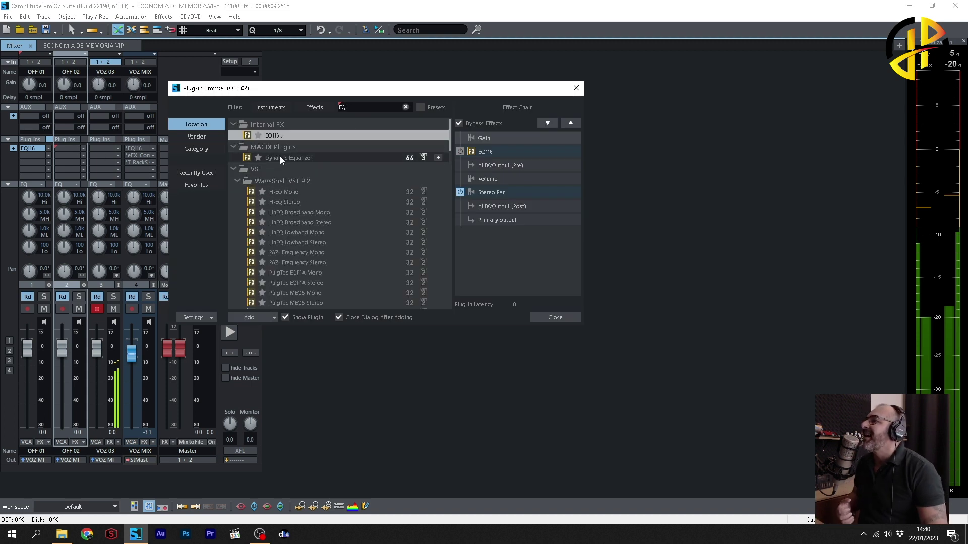
double_click(274, 135)
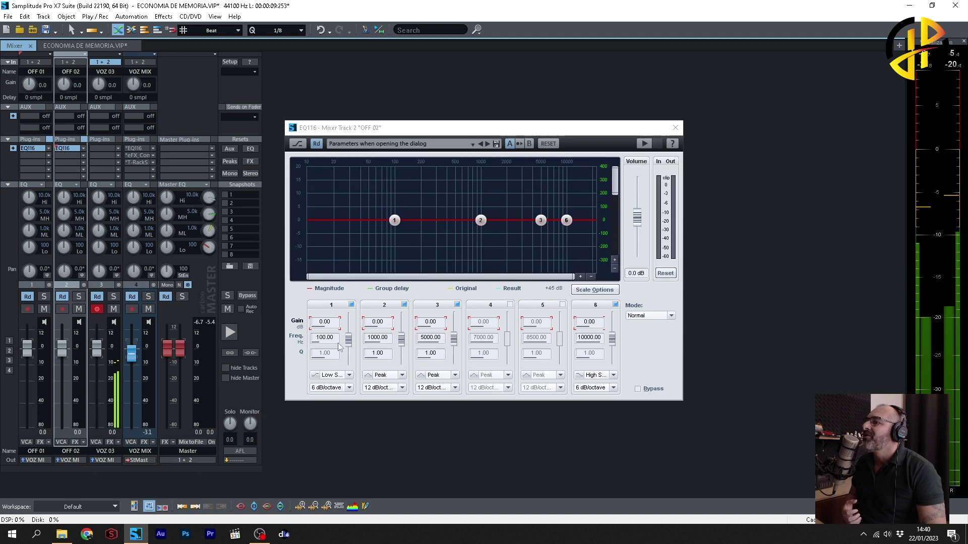
On OFF 02's EQ116, set band 1 to High Pass and boost band 2 about 3.6 dB near 995 Hz and band 6 about 4.7 dB near 10334 Hz
click(349, 375)
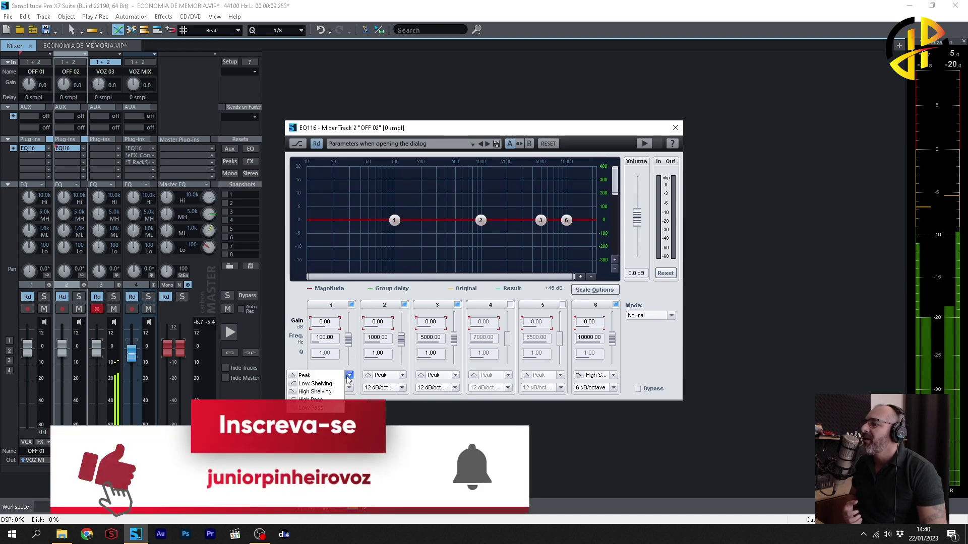
click(315, 399)
drag(480, 220, 484, 213)
drag(566, 220, 568, 208)
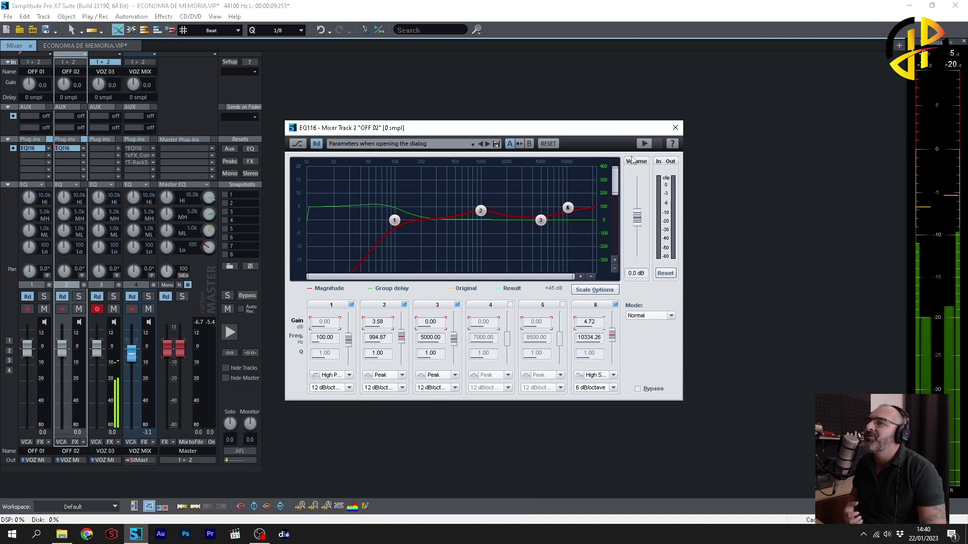
click(676, 127)
Find EQ116 in the plug-in browser and add it to the VOZ 03 track
click(107, 147)
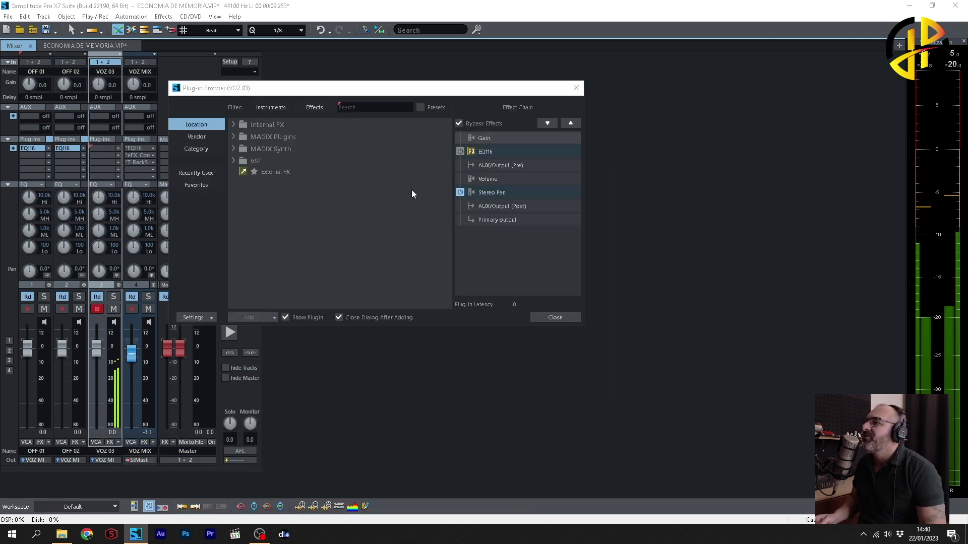
text(EQ)
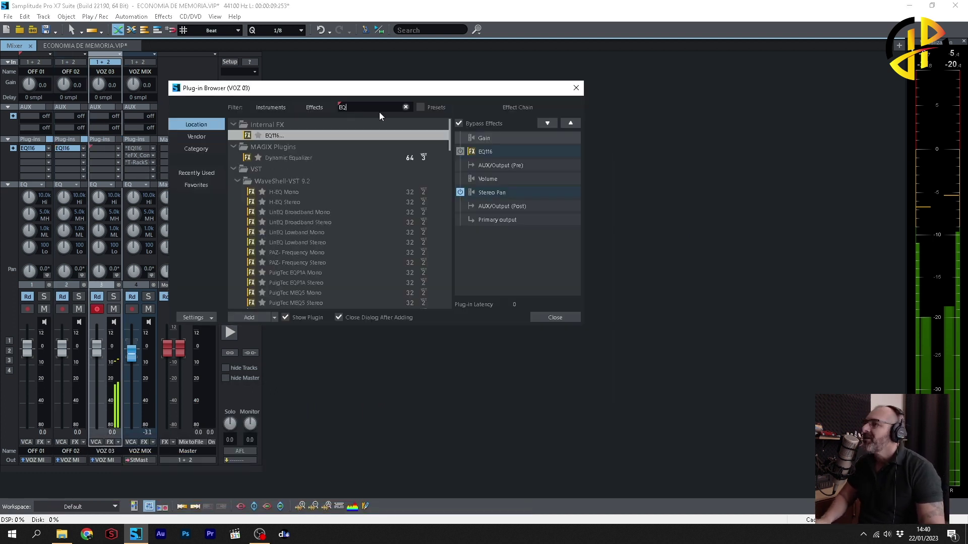
double_click(274, 136)
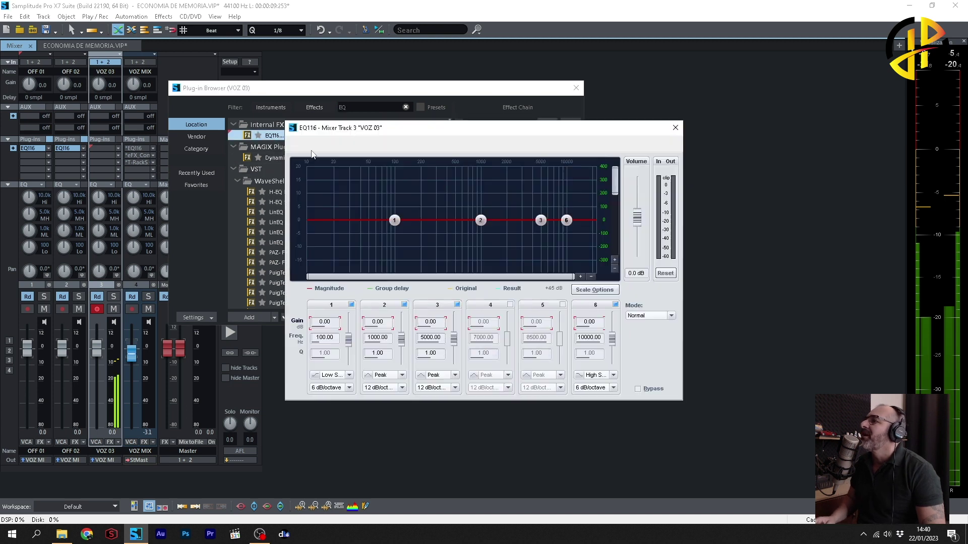
On VOZ 03's EQ116, cut band 6 by about 3.6 dB at about 7673 Hz and set band 1 to Low Pass at about 3272 Hz
drag(566, 220, 562, 226)
click(321, 379)
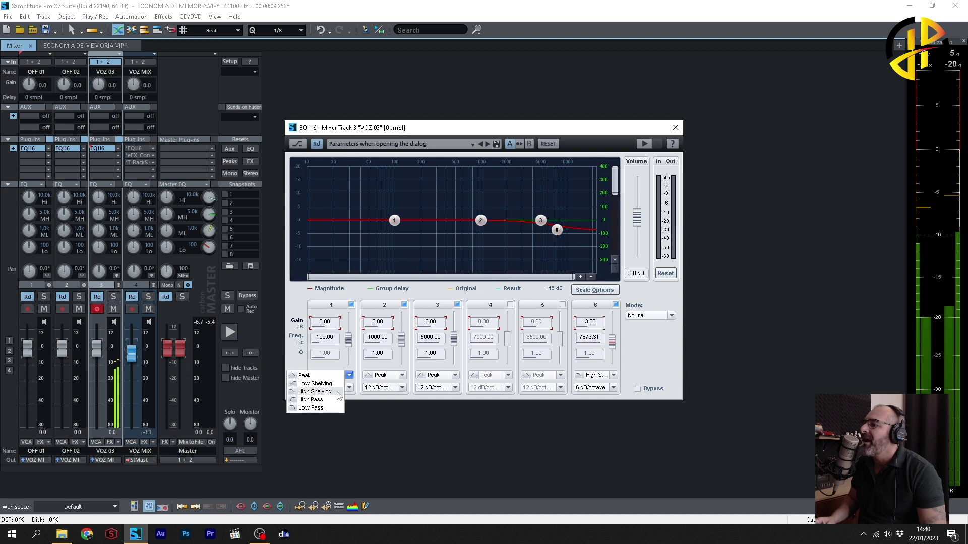
click(308, 406)
drag(395, 220, 524, 215)
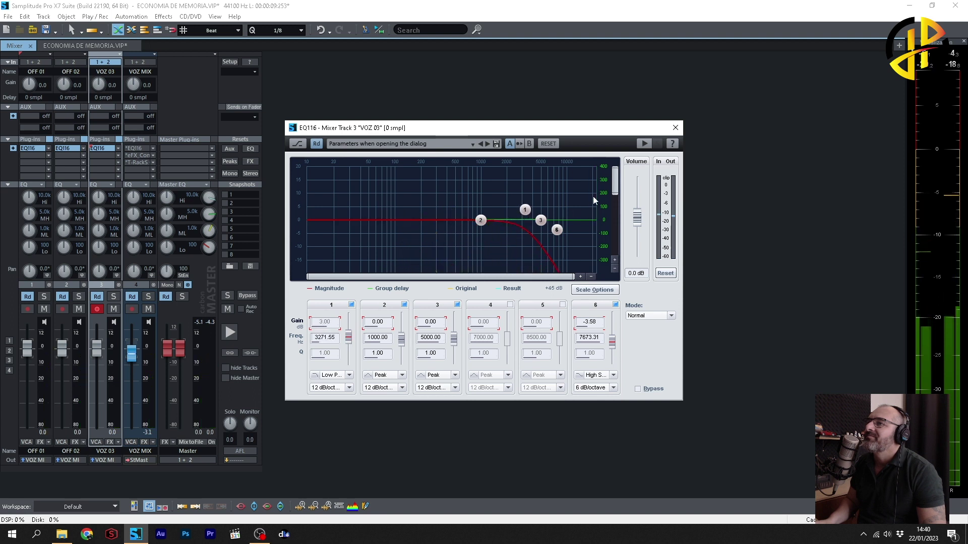
click(675, 128)
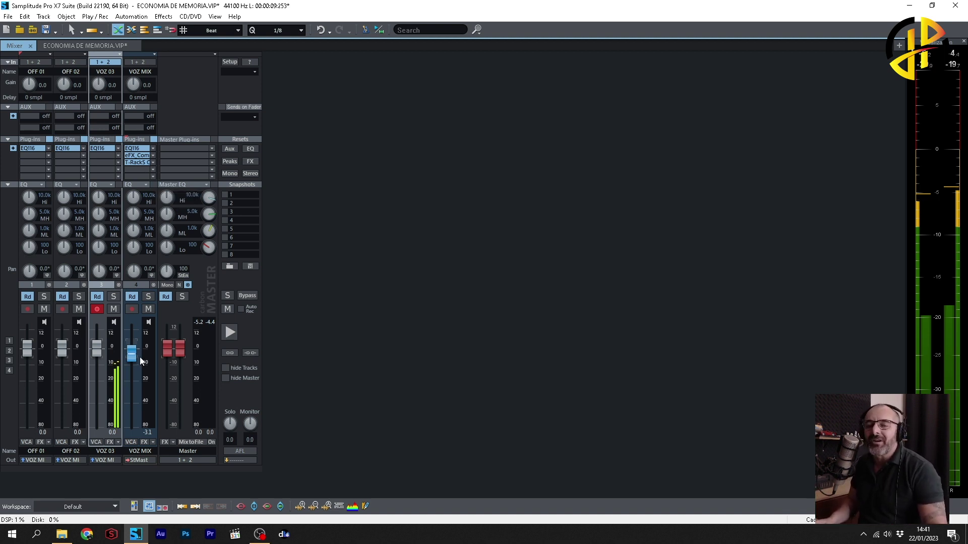
Lower the VOZ MIX bus volume to about -4.7 dB during playback of the mix
key(space)
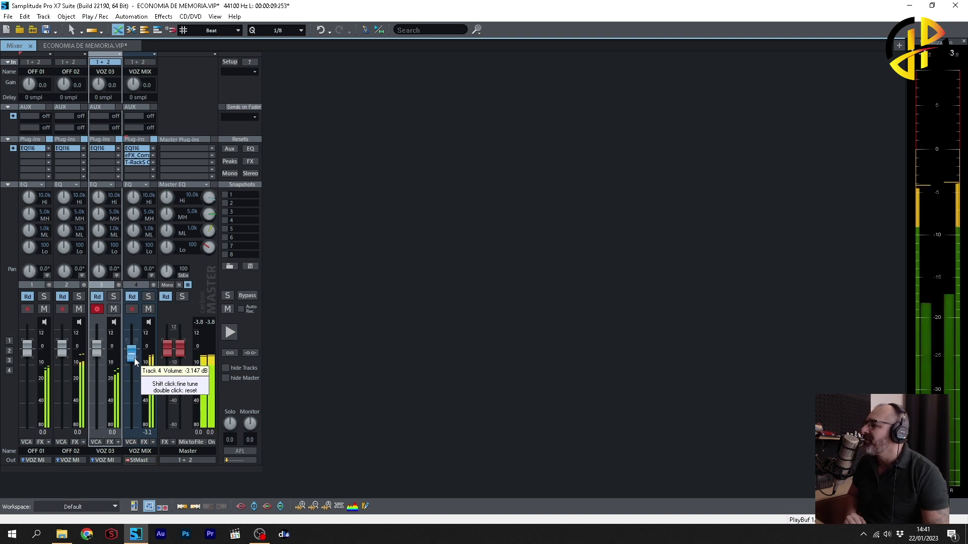
drag(134, 358, 133, 363)
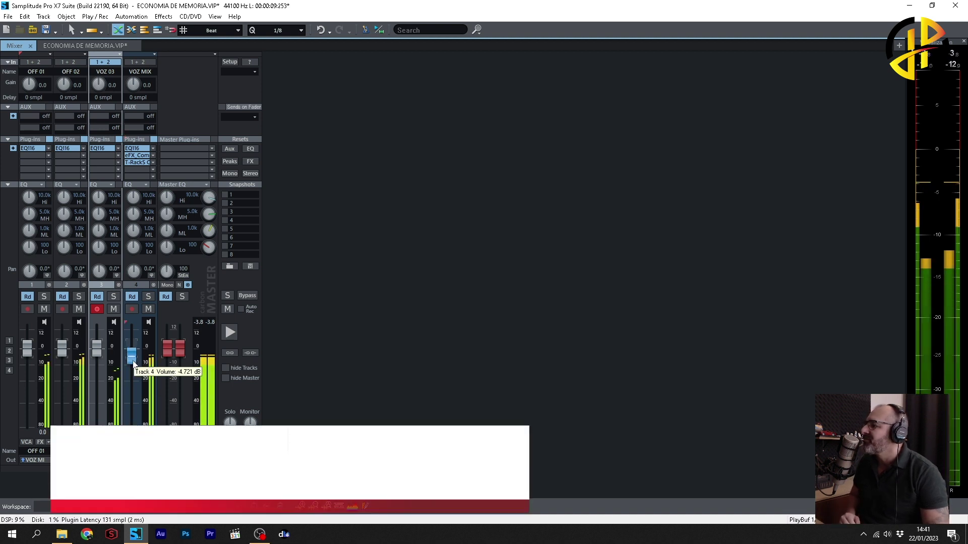
key(space)
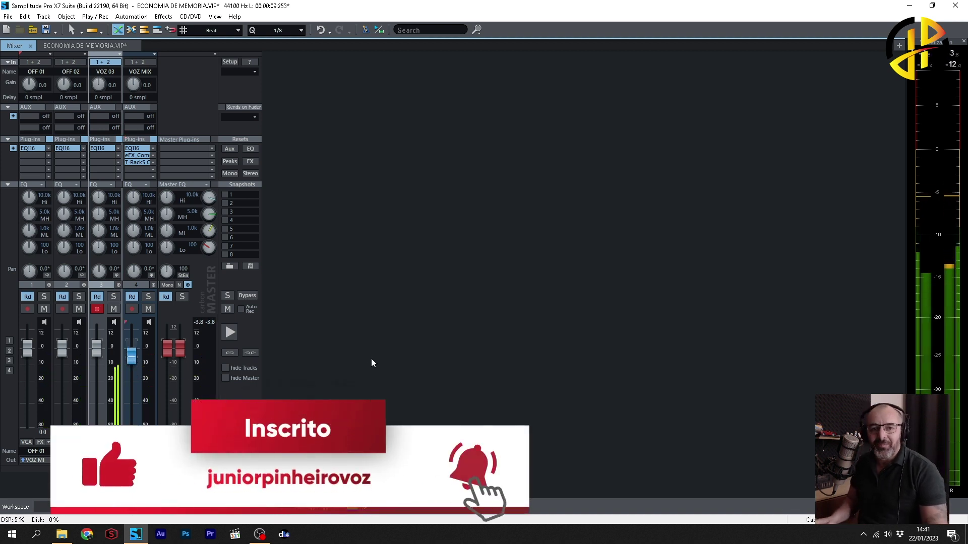
Open the recent TOP HITS project and play it from the start of the stacked clips on tracks 2 to 5
click(6, 17)
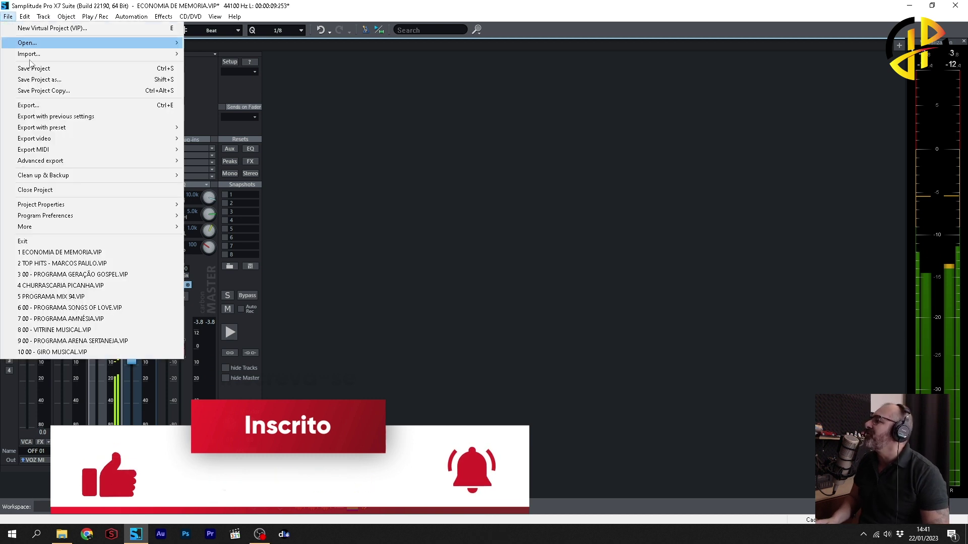
click(109, 264)
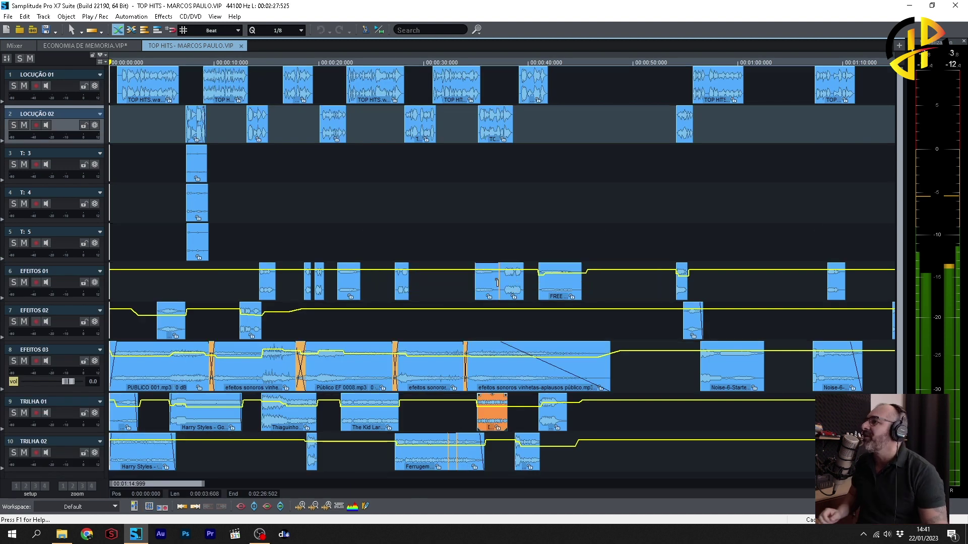
click(185, 123)
key(space)
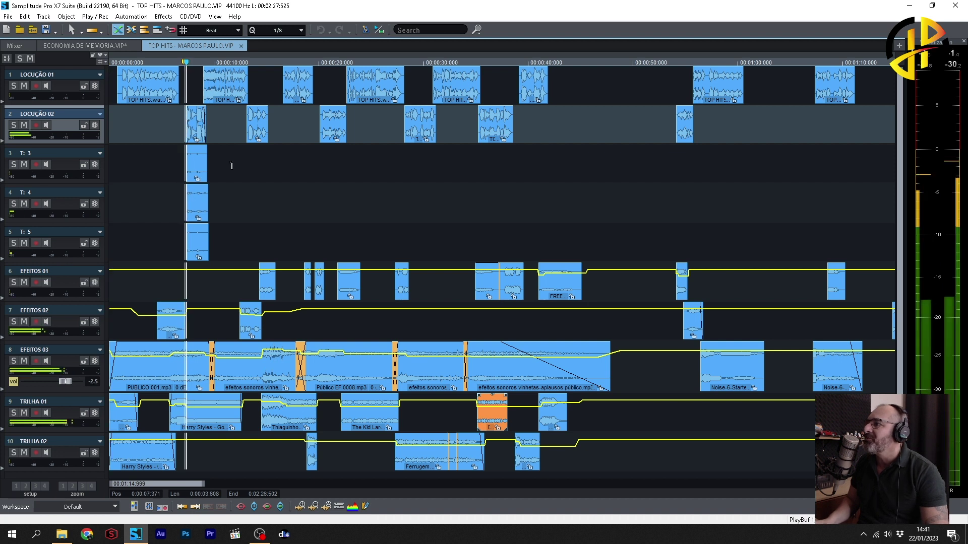
key(space)
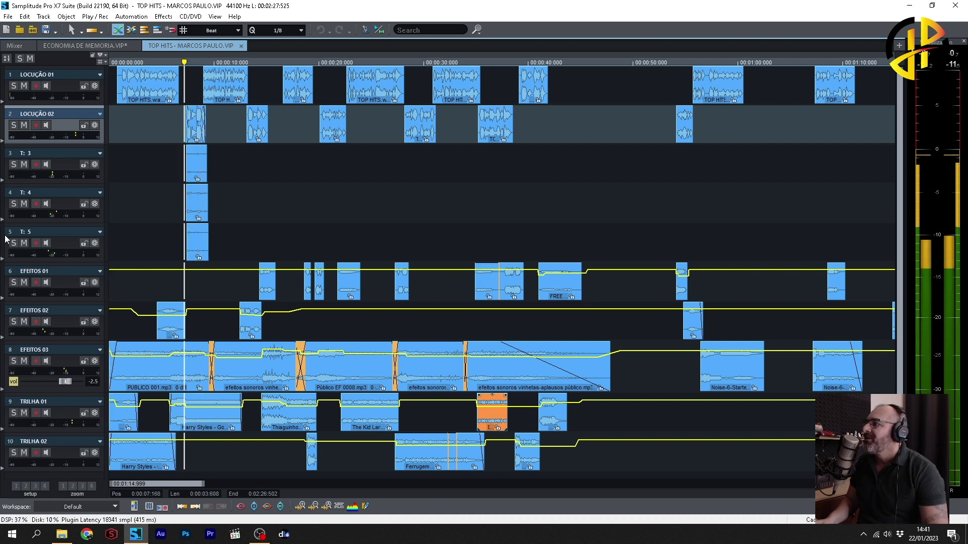
Expand track 5 and replay the passage with the stacked voice clips
click(9, 238)
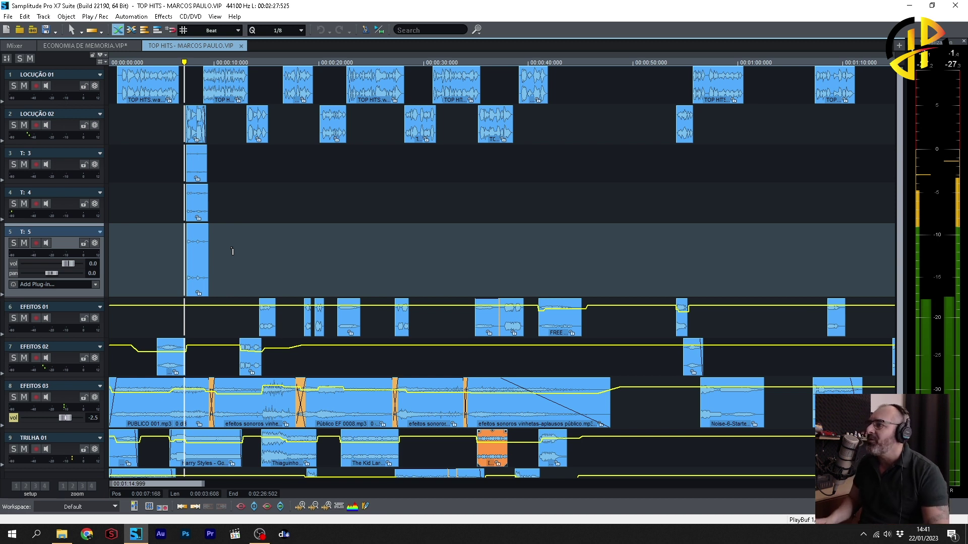
key(space)
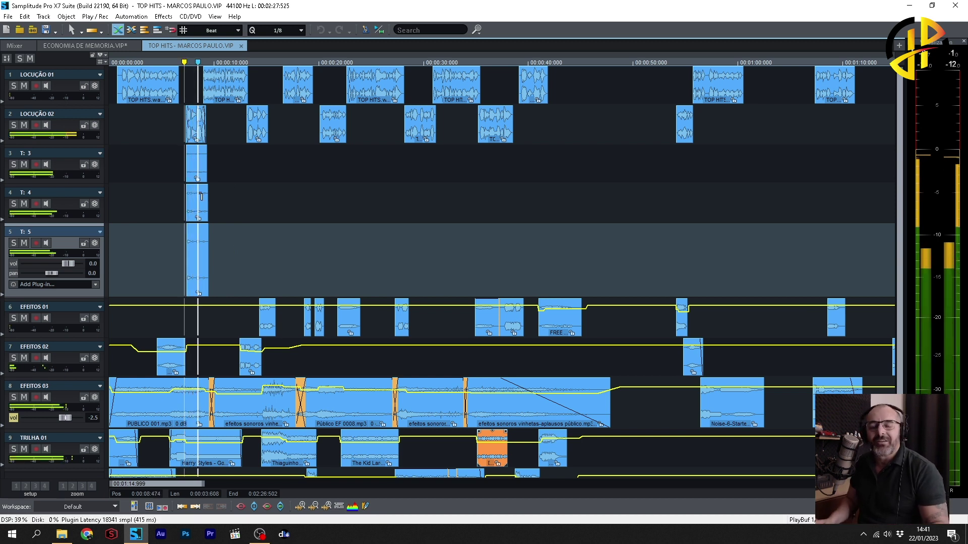
key(space)
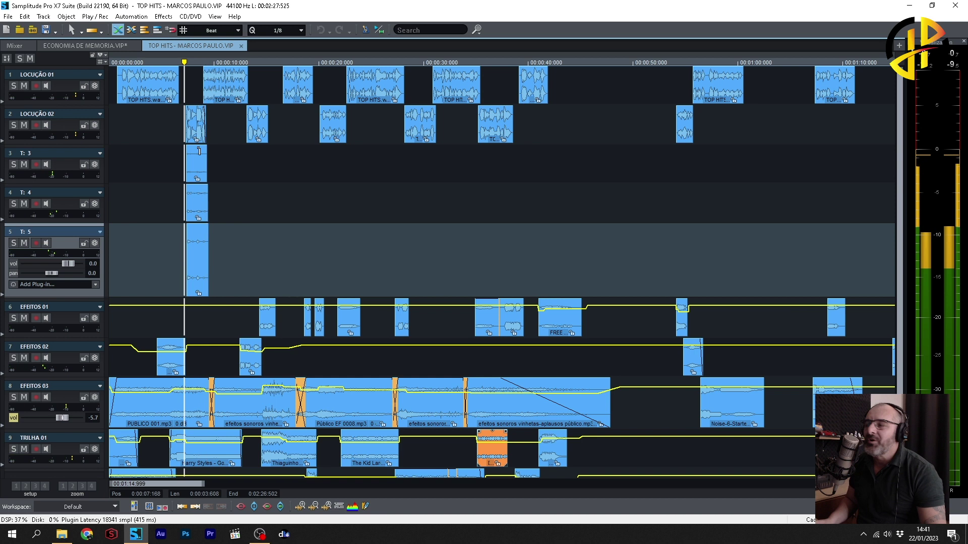
Return to the ECONOMIA DE MEMORIA mixer, move the T-RackS plug-in from VOZ MIX to OFF 01's second slot and open its window
click(101, 46)
click(15, 45)
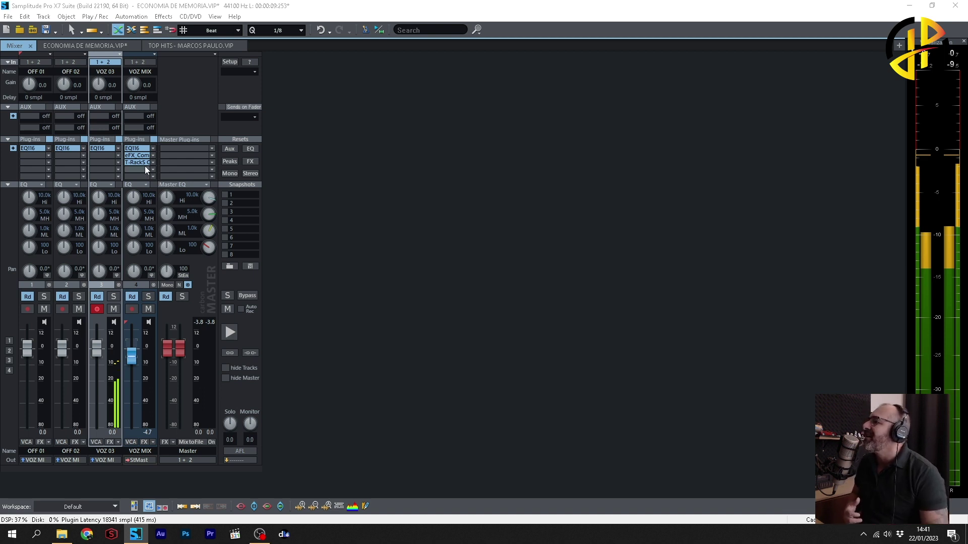
drag(135, 163, 33, 157)
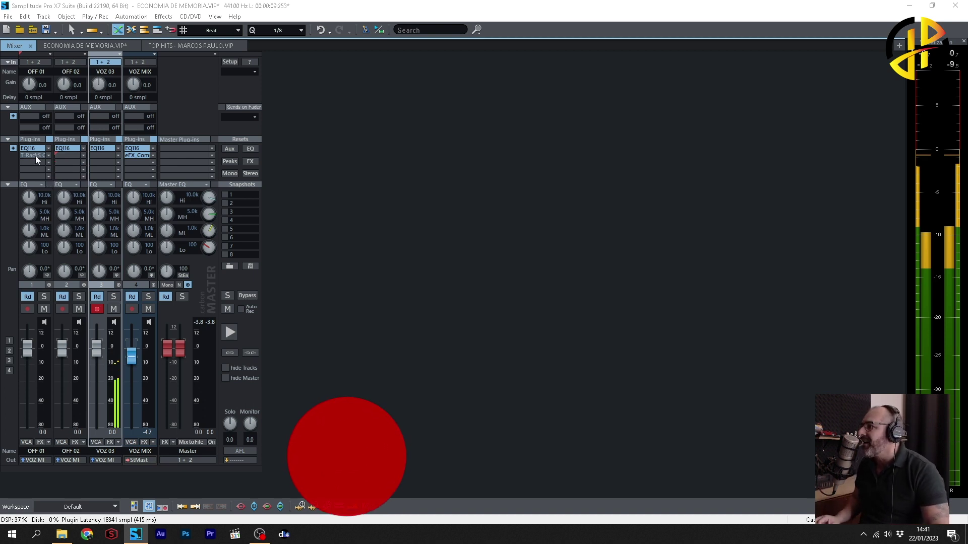
click(35, 156)
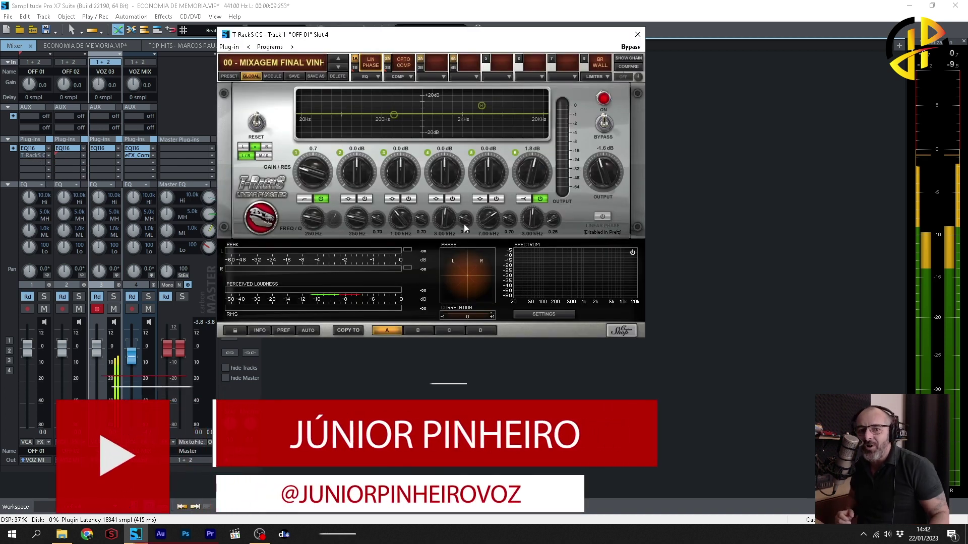